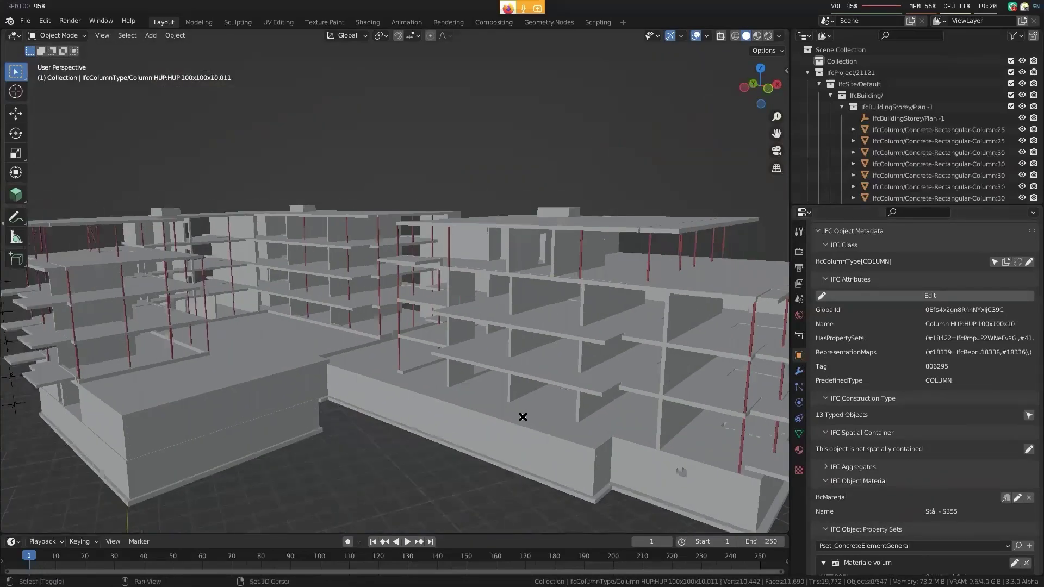
# - Select the upper Floor:Betong 250 slab on the right-hand building wing and examine its IFC property sets down to Pset_Witor
pyautogui.click(531, 396)
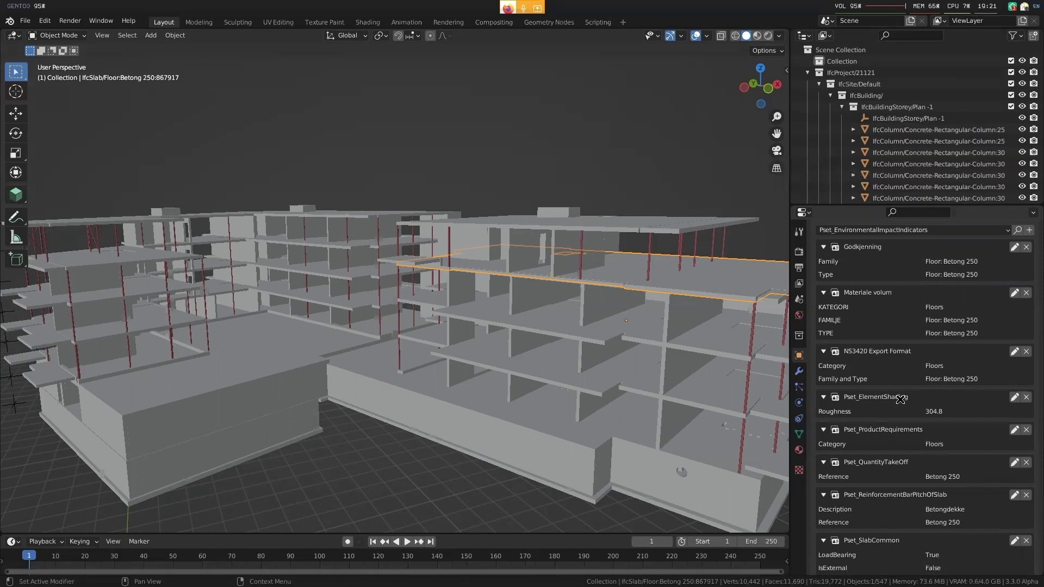
pyautogui.moveTo(611, 332); pyautogui.dragTo(615, 362, button='middle')
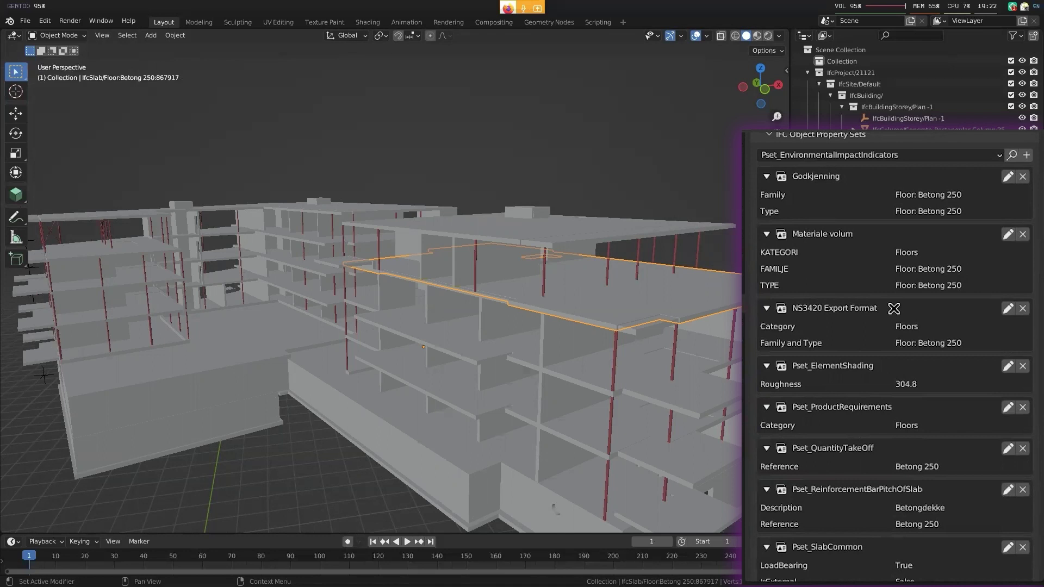
pyautogui.scroll(-10, 893, 309)
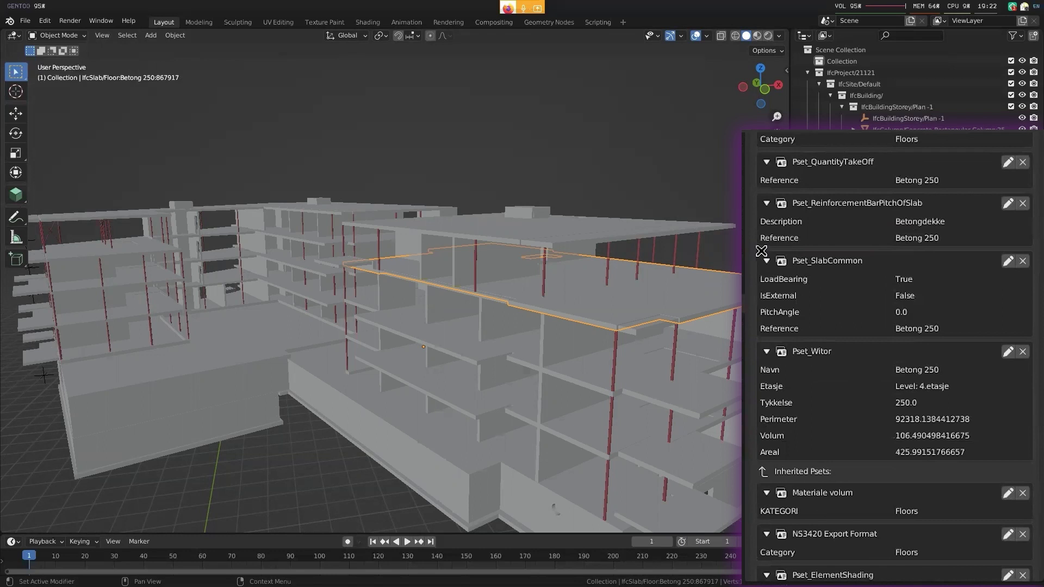
pyautogui.scroll(2, 870, 192)
pyautogui.scroll(-1, 836, 212)
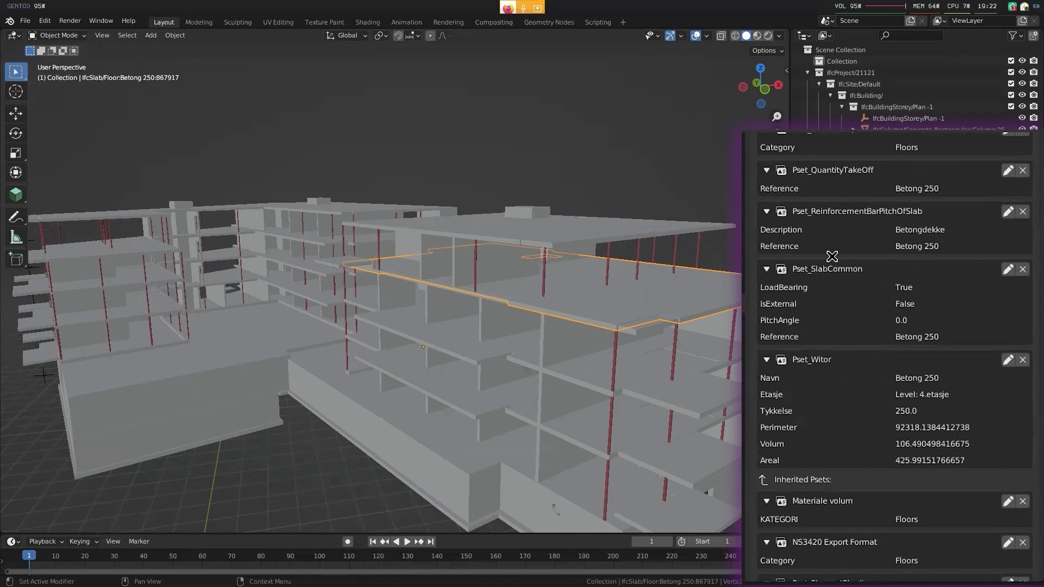
# - Switch to the web browser and open the IFC 4.3 documentation at localhost:5000 in a new tab
pyautogui.hotkey('ctrl', 't')
pyautogui.press('w')
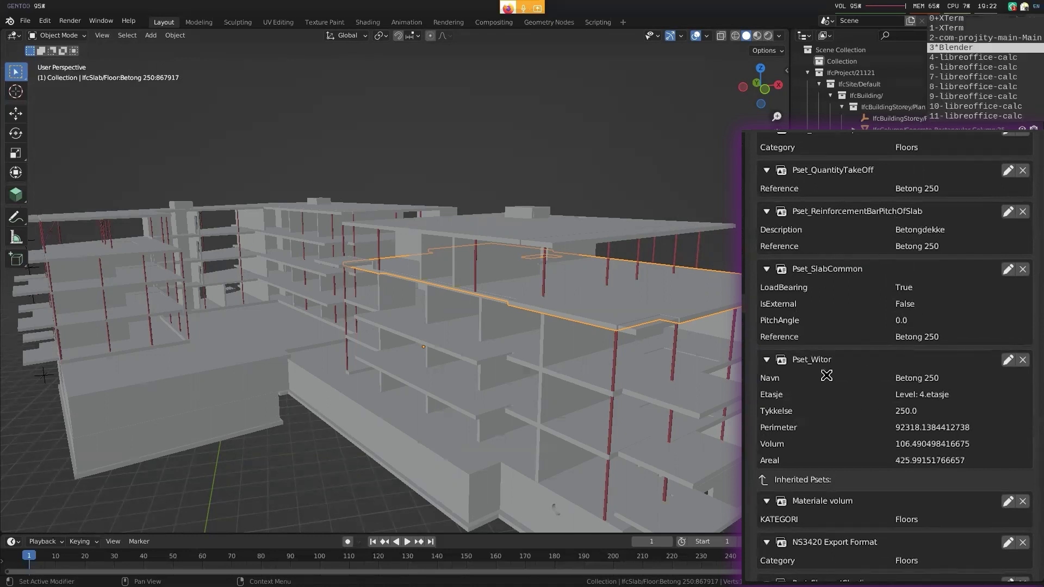
pyautogui.hotkey('alt', 'F2')
pyautogui.hotkey('ctrl', 't')
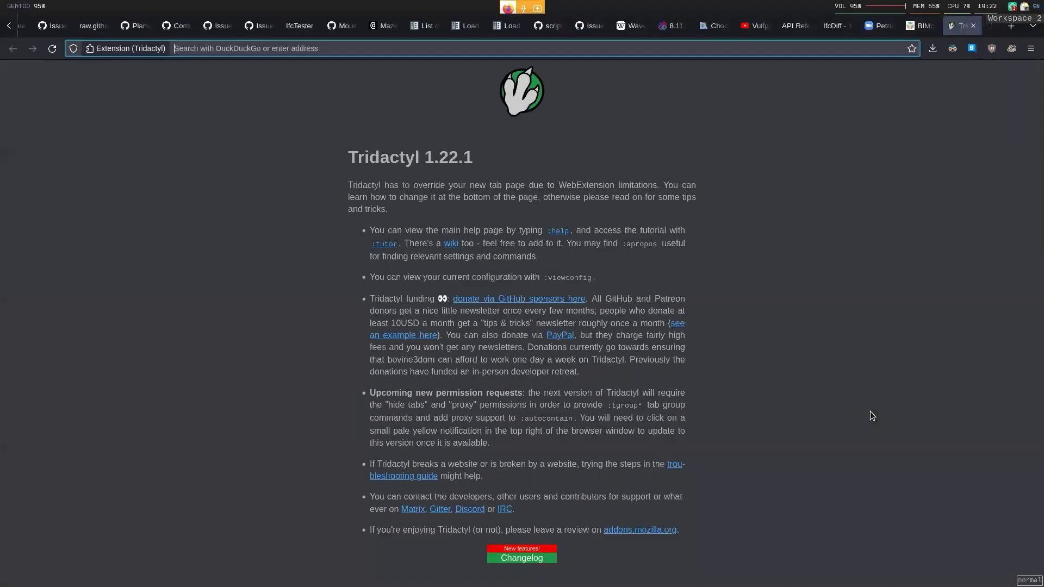
pyautogui.write('localhost:5000')
pyautogui.press('Return')
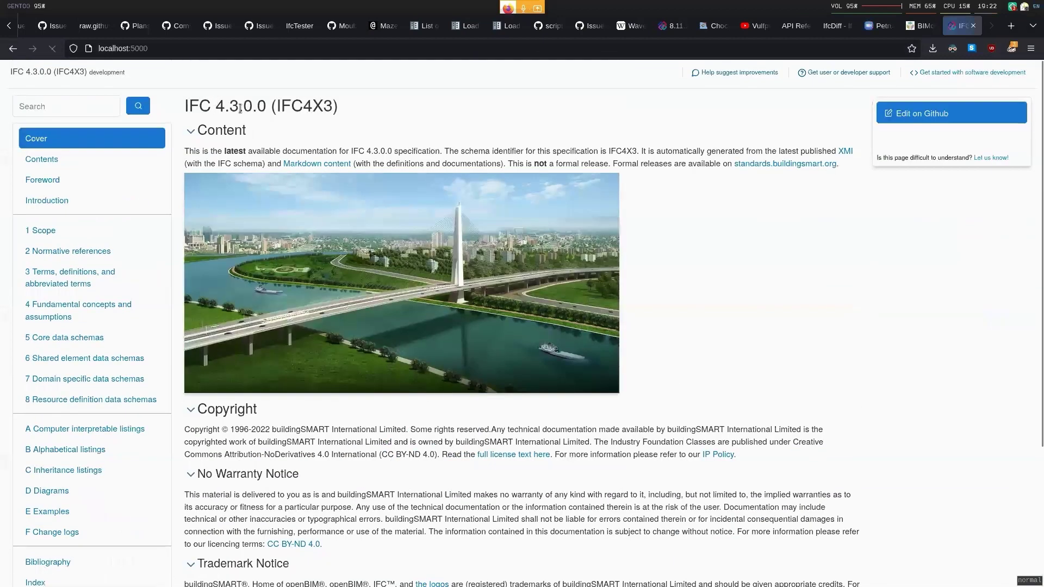
# - Open the Annex B alphabetical listing of property sets in the IFC documentation
pyautogui.scroll(-5, 219, 340)
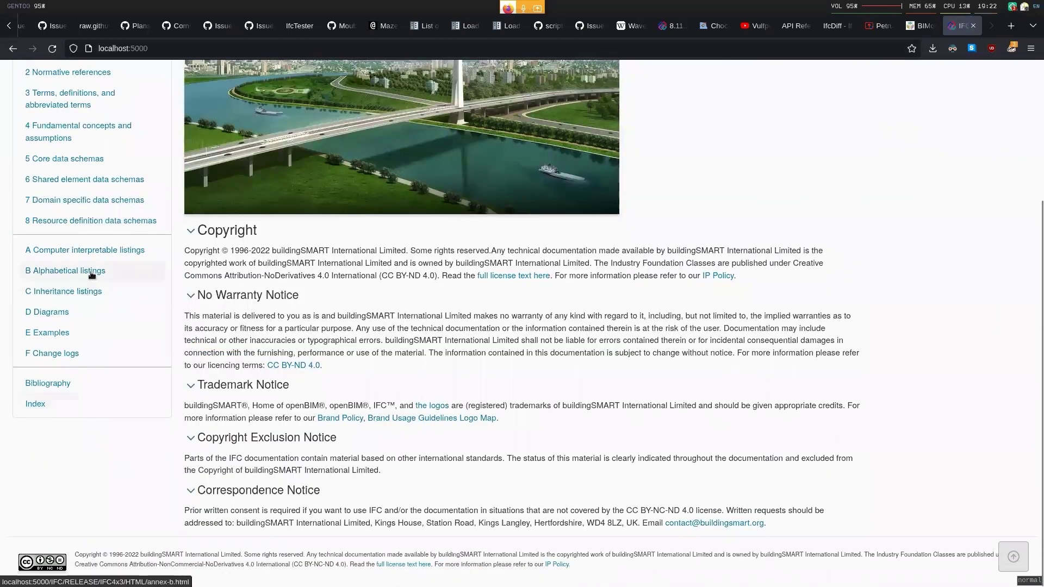
pyautogui.click(90, 273)
pyautogui.click(236, 153)
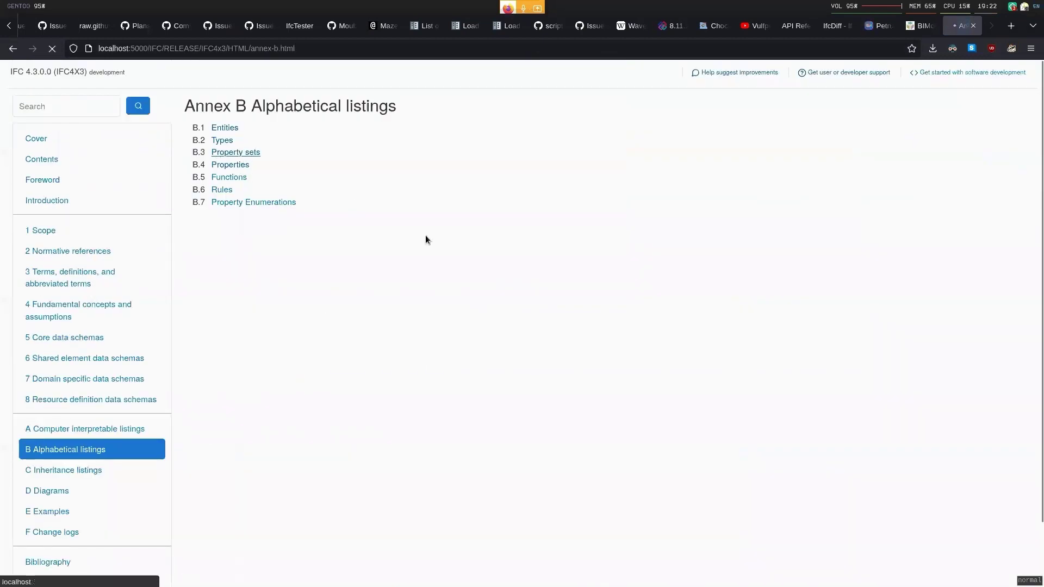
# - Search the property set listing for "pset_quantity" and compare it with the slab's Pset_QuantityTakeOff in Blender
pyautogui.hotkey('ctrl', 'f')
pyautogui.write('pset_')
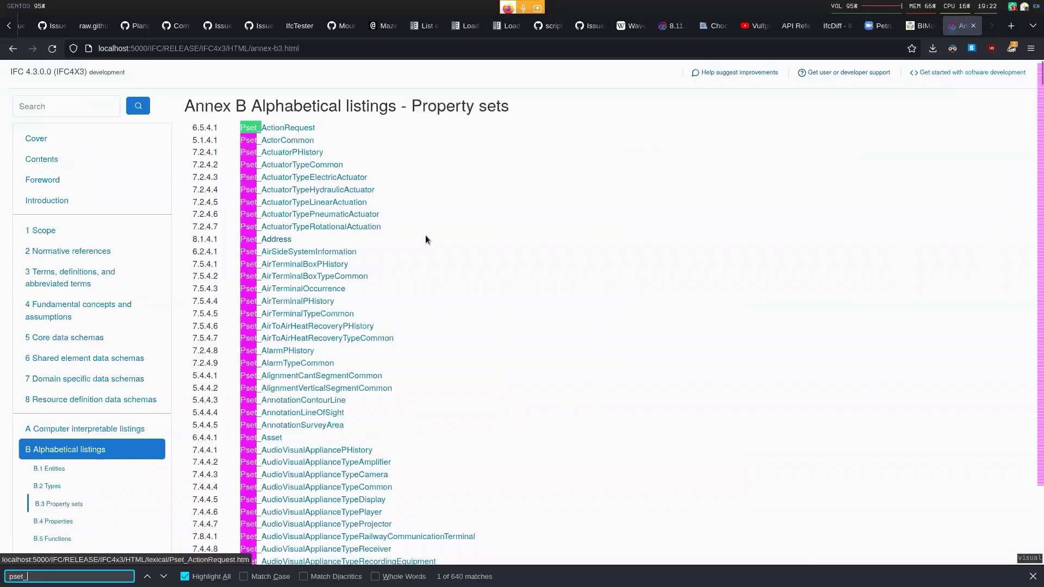
pyautogui.press('super+4')
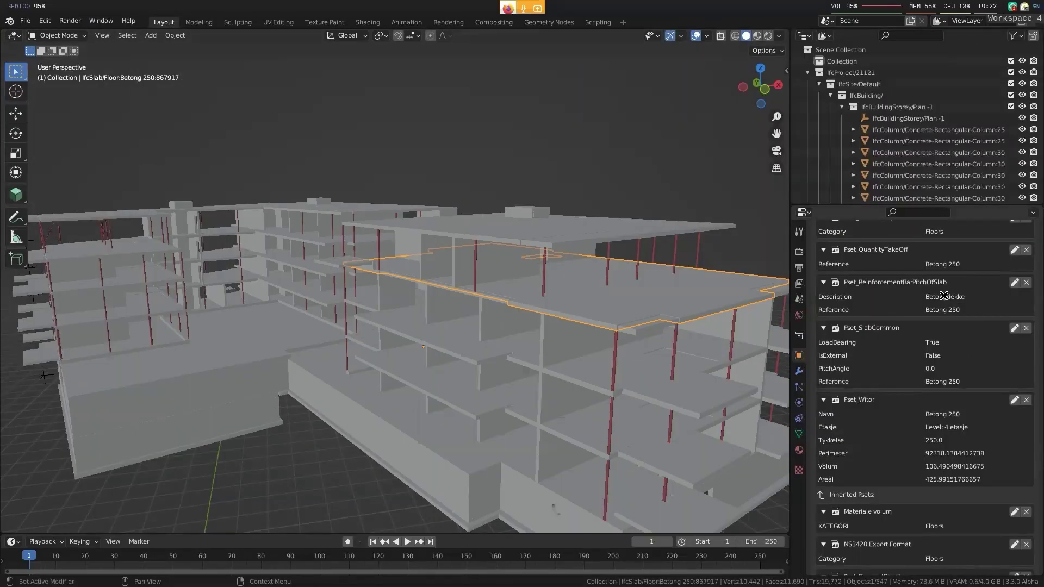
pyautogui.scroll(1, 960, 287)
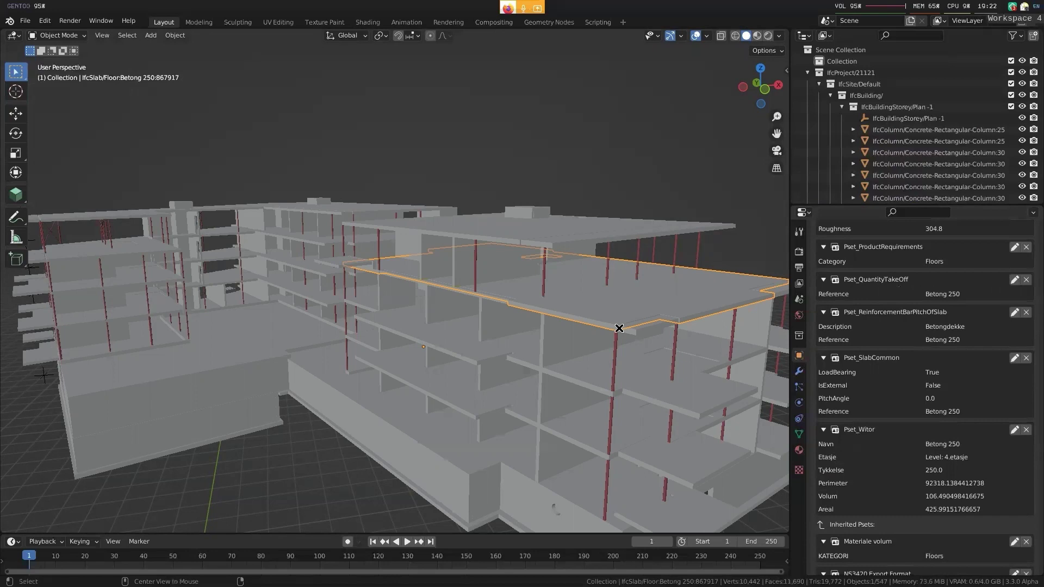
pyautogui.press('super+2')
pyautogui.write('quantity')
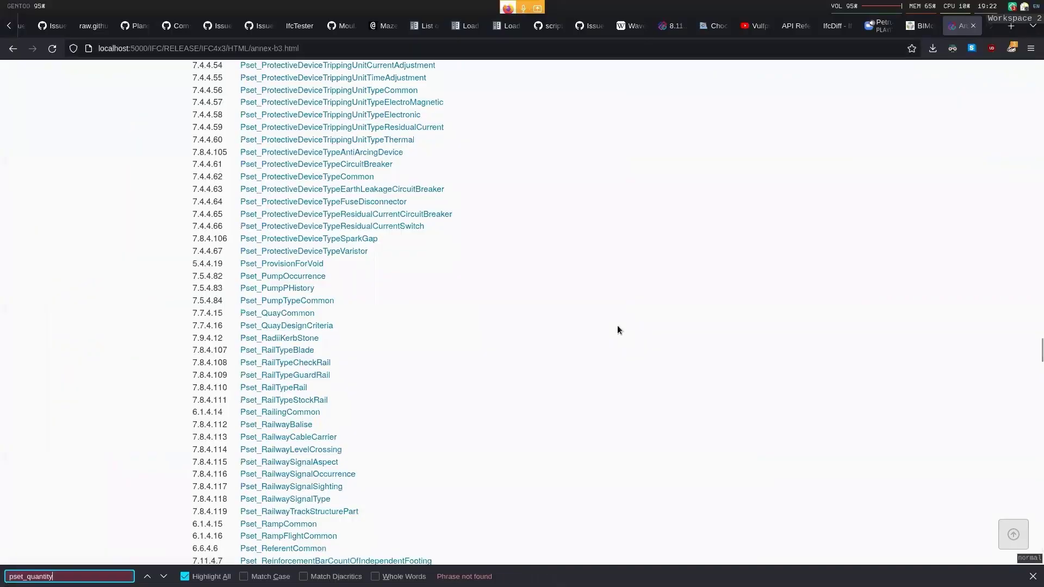
pyautogui.press('super+4')
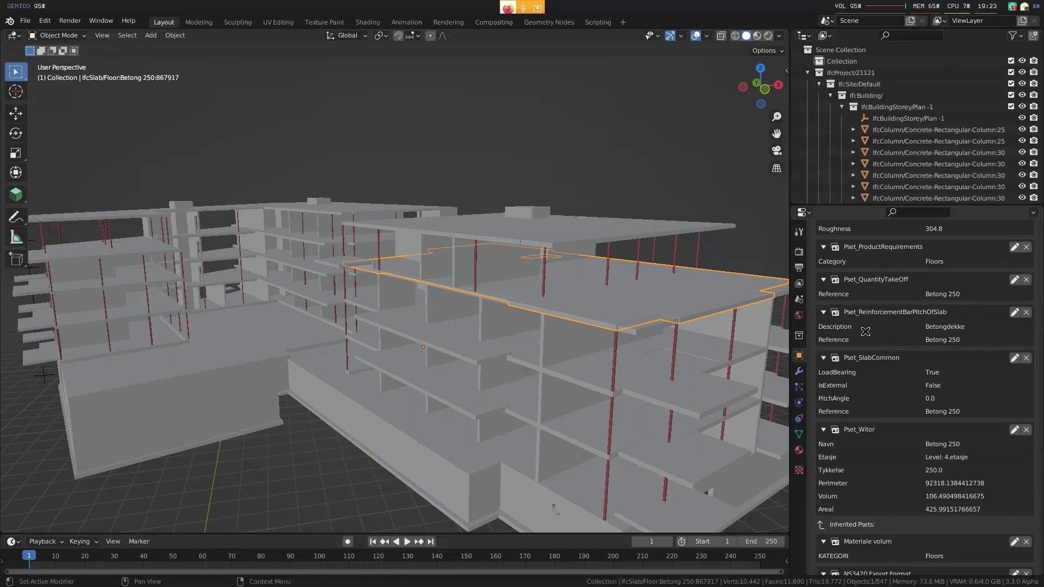
# - Search the listing for "pset_reinforcementbar" and open the Pset_ReinforcementBarPitchOfSlab page to view its properties table
pyautogui.press('super+2')
pyautogui.write('a')
pyautogui.press('BackSpace')
pyautogui.press('BackSpace')
pyautogui.press('BackSpace')
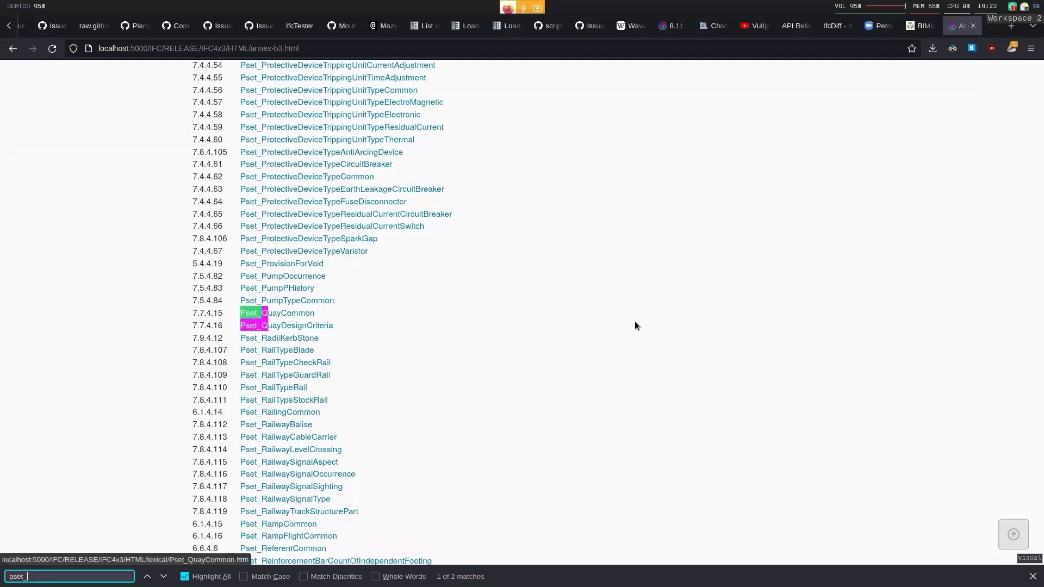
pyautogui.write('reinforcementbar')
pyautogui.press('super+3')
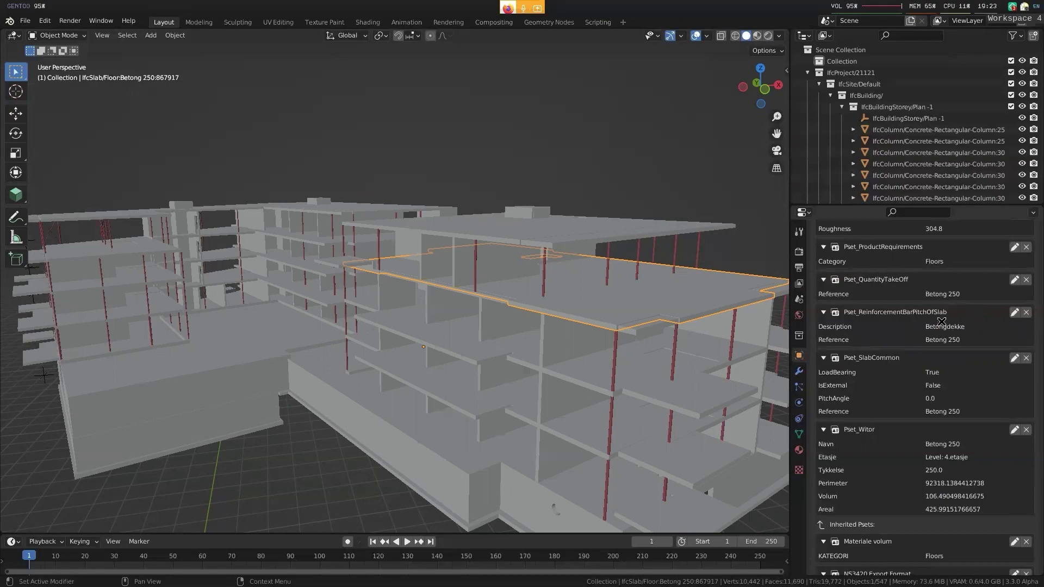
pyautogui.press('super+2')
pyautogui.click(354, 363)
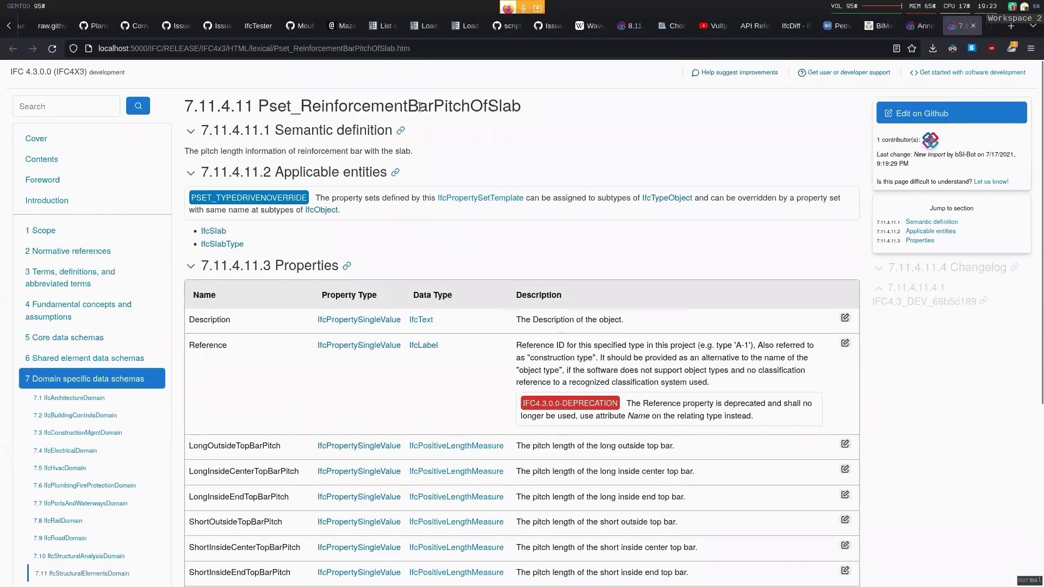
pyautogui.scroll(-3, 477, 308)
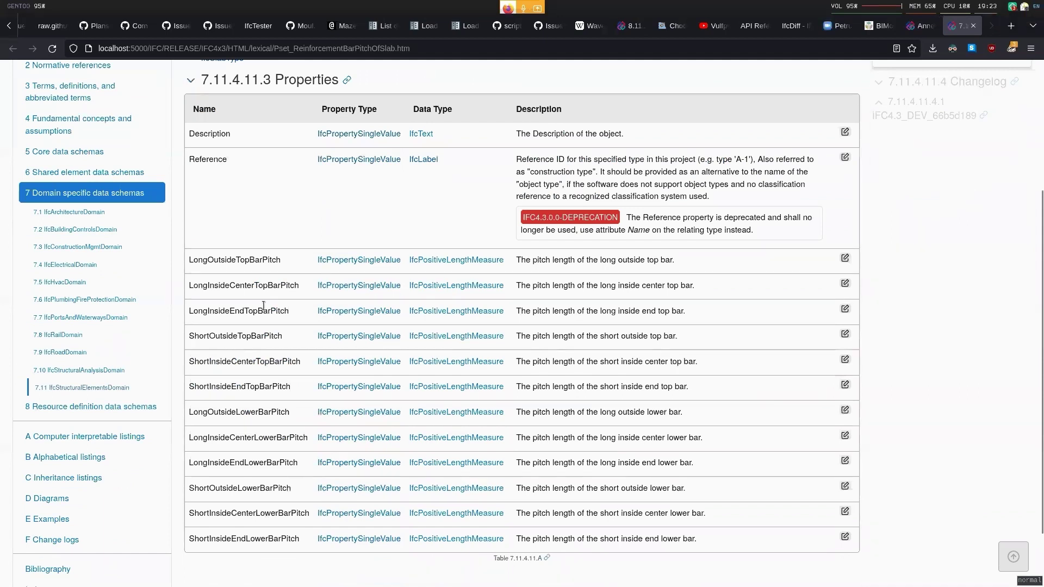
# - Compare the documented Description and Reference properties of Pset_ReinforcementBarPitchOfSlab with the slab's values in Blender
pyautogui.press('super+4')
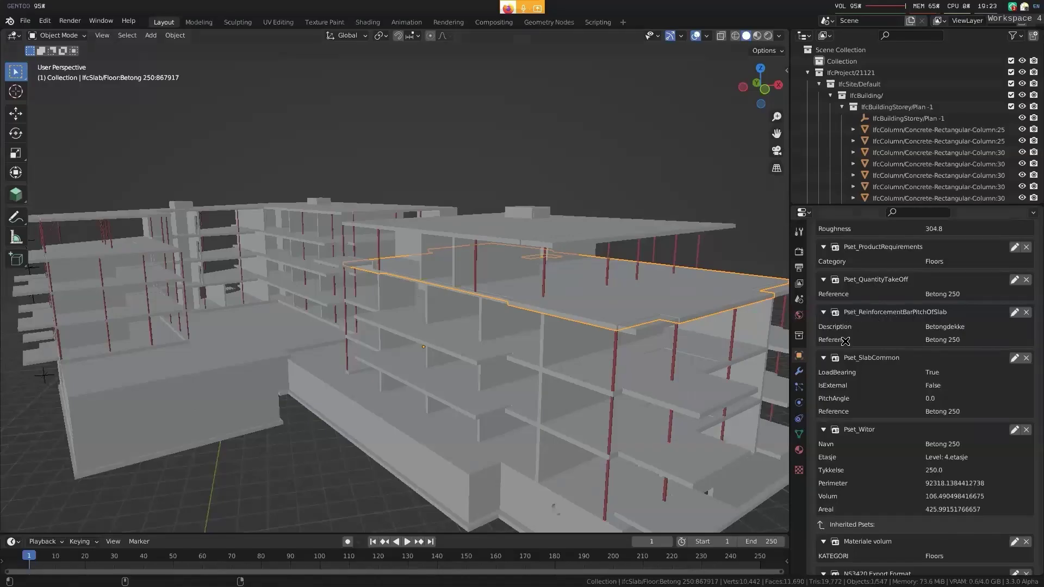
pyautogui.press('super+2')
pyautogui.doubleClick(210, 133)
pyautogui.doubleClick(206, 158)
pyautogui.click(678, 201)
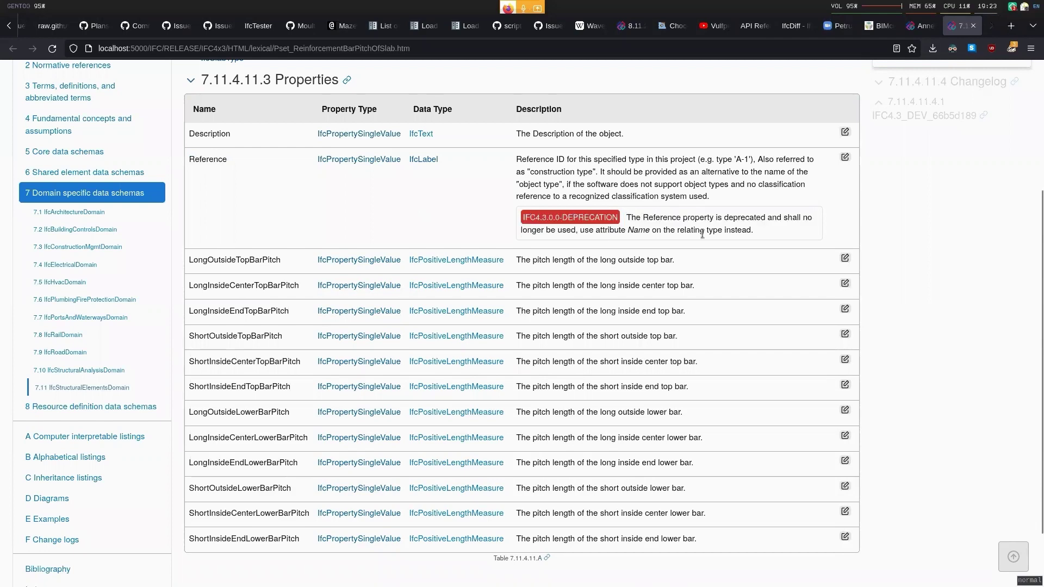
pyautogui.press('super+4')
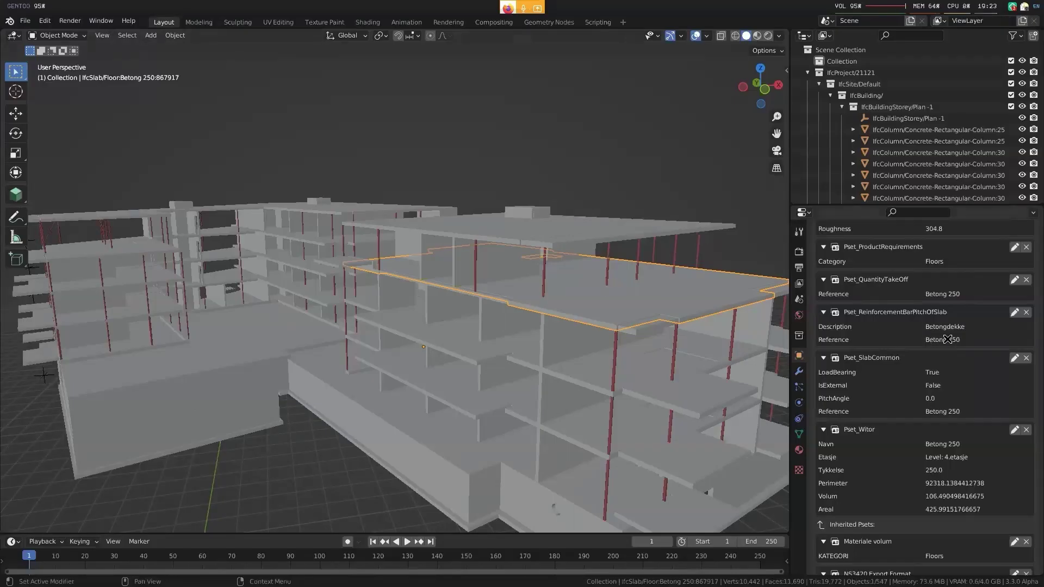
# - Search the browser's property set listing for "pset_slab" and open the Pset_SlabCommon page
pyautogui.press('super+2')
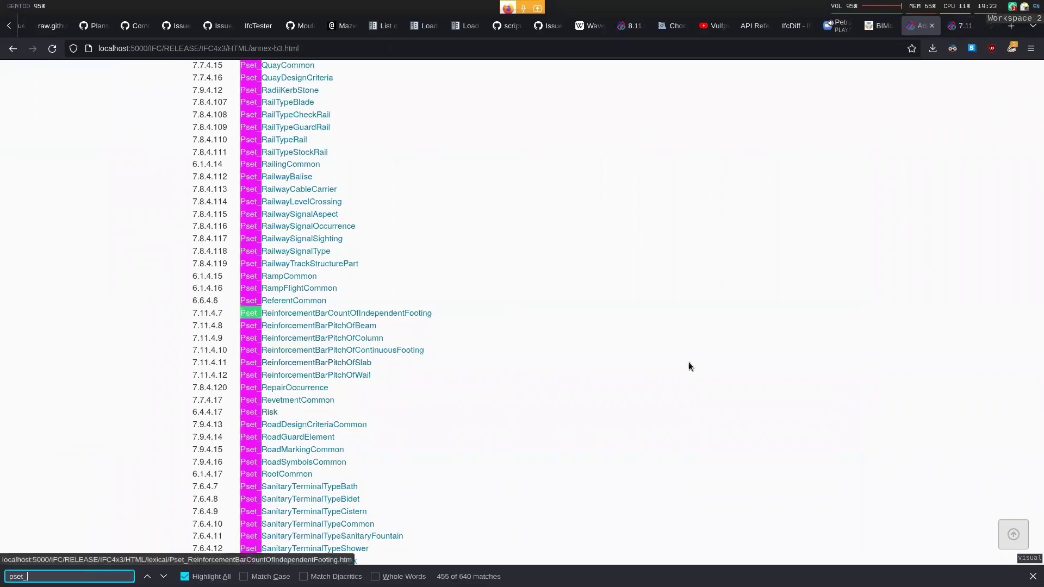
pyautogui.write('slab')
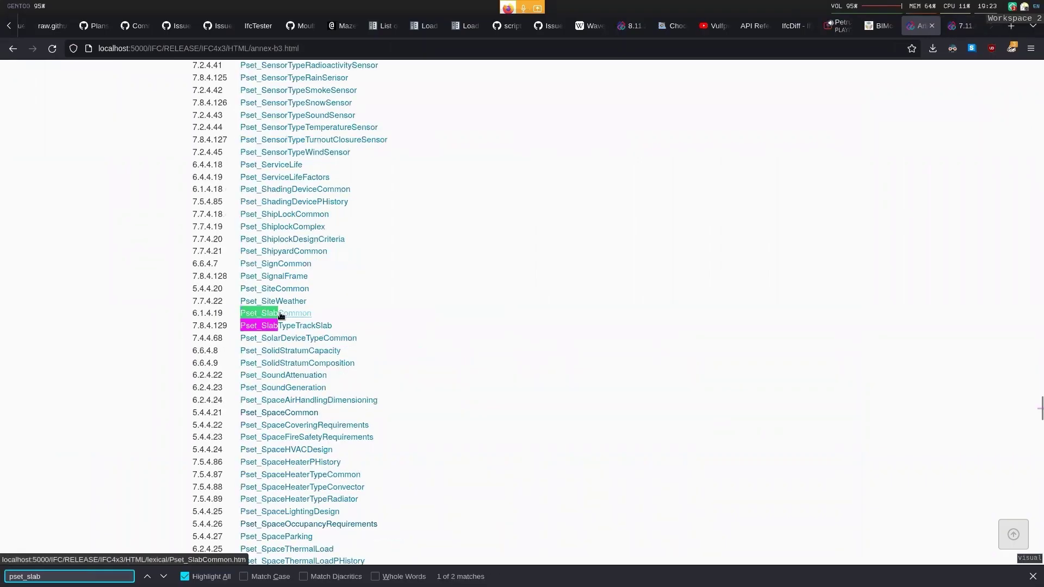
pyautogui.click(298, 314)
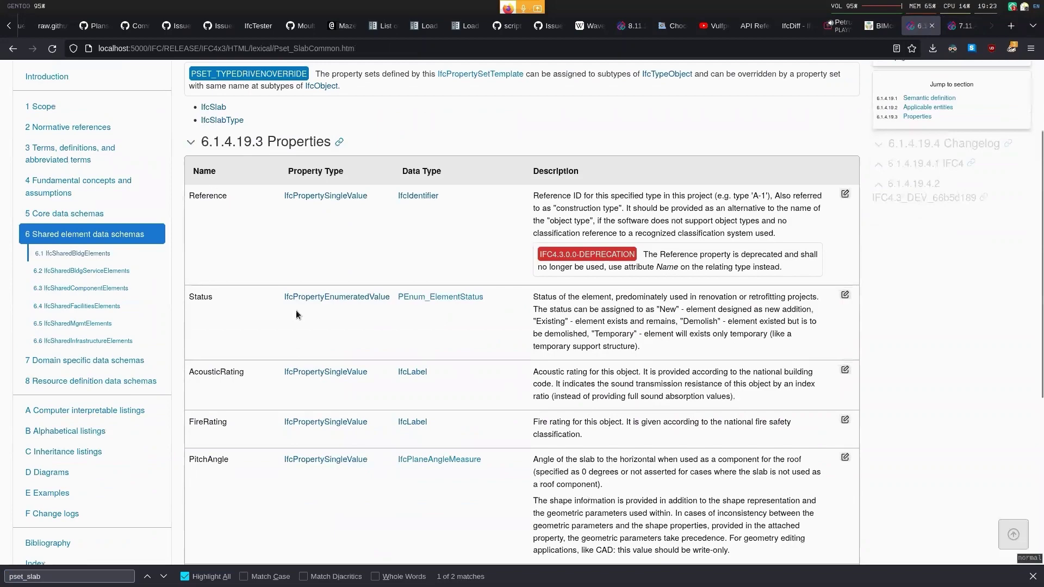
# - Compare the documented Pset_SlabCommon properties, including the Reference deprecation note, with the slab's Pset_SlabCommon values in Blender
pyautogui.press('super+4')
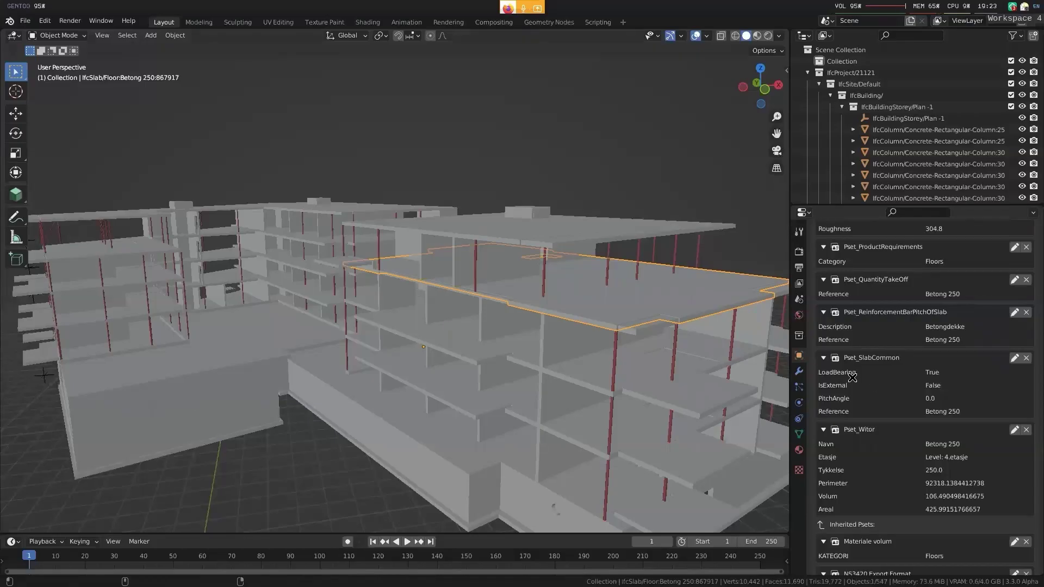
pyautogui.press('super+2')
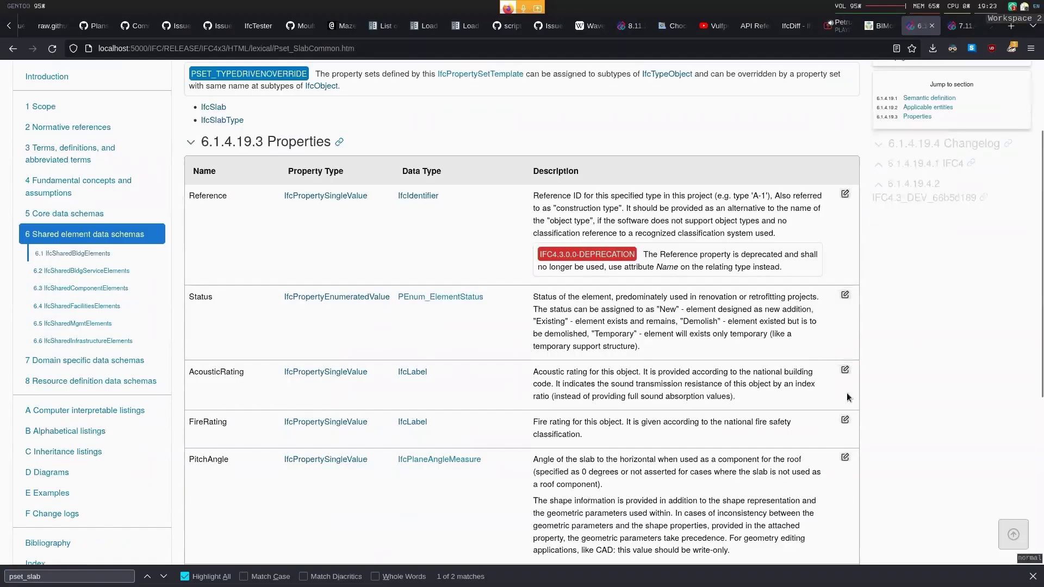
pyautogui.scroll(-2, 675, 368)
pyautogui.press('super+4')
pyautogui.press('super+2')
pyautogui.tripleClick(631, 190)
pyautogui.click(740, 219)
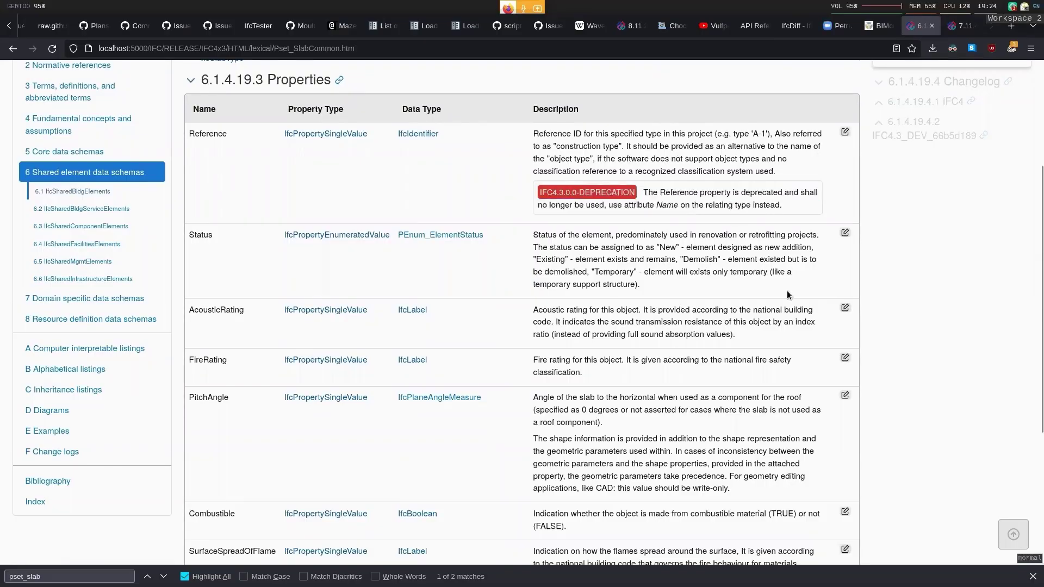
pyautogui.press('super+4')
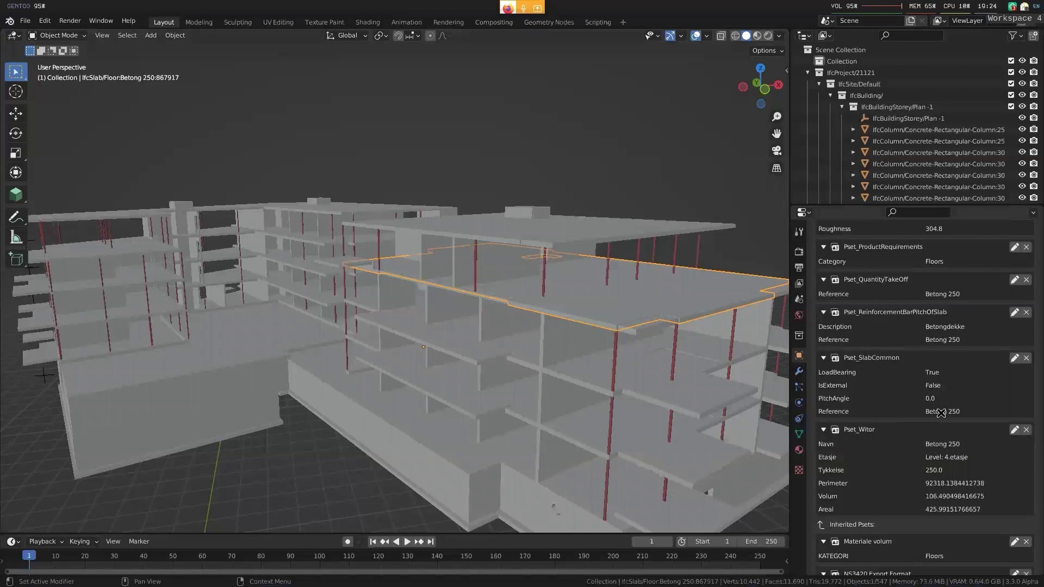
pyautogui.scroll(-1, 955, 420)
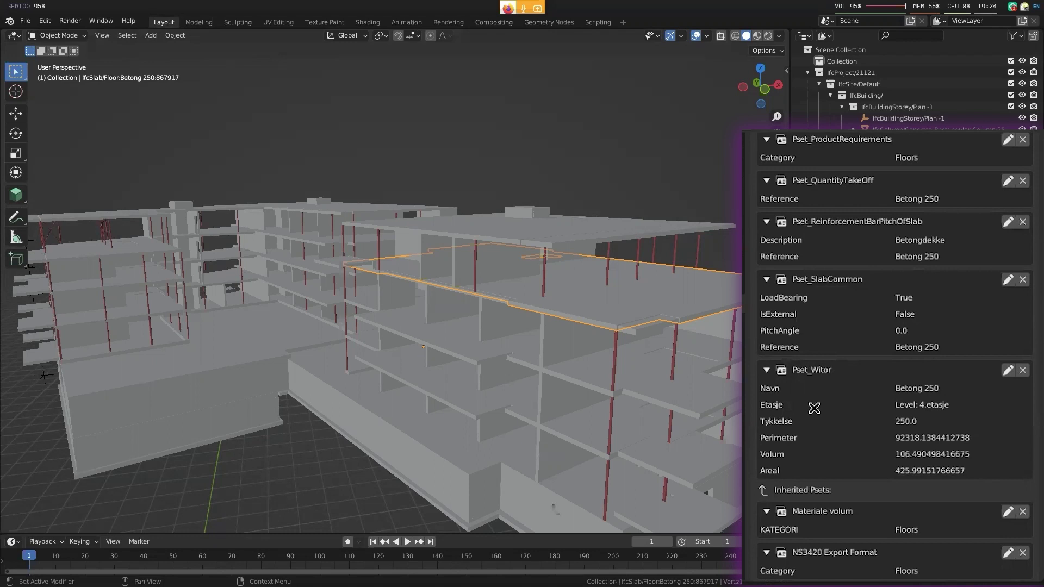
# - Try renaming the slab's Pset_Witor property set to Witor_Dimensions
pyautogui.click(1007, 369)
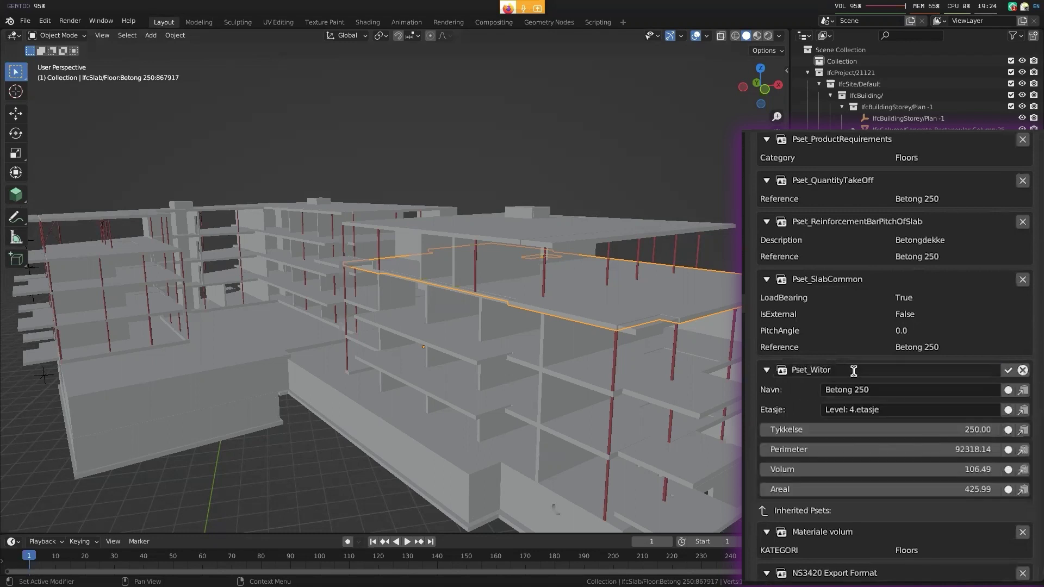
pyautogui.click(854, 371)
pyautogui.press('Home')
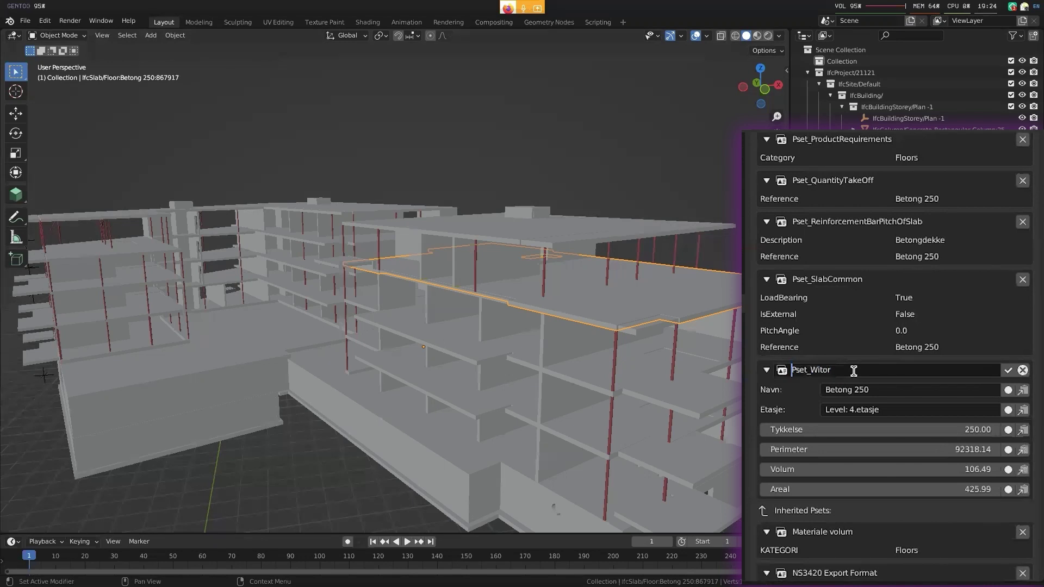
pyautogui.press('Delete')
pyautogui.press('Delete')
pyautogui.press('Delete')
pyautogui.press('Delete')
pyautogui.press('Delete')
pyautogui.press('End')
pyautogui.write('_Dimensions')
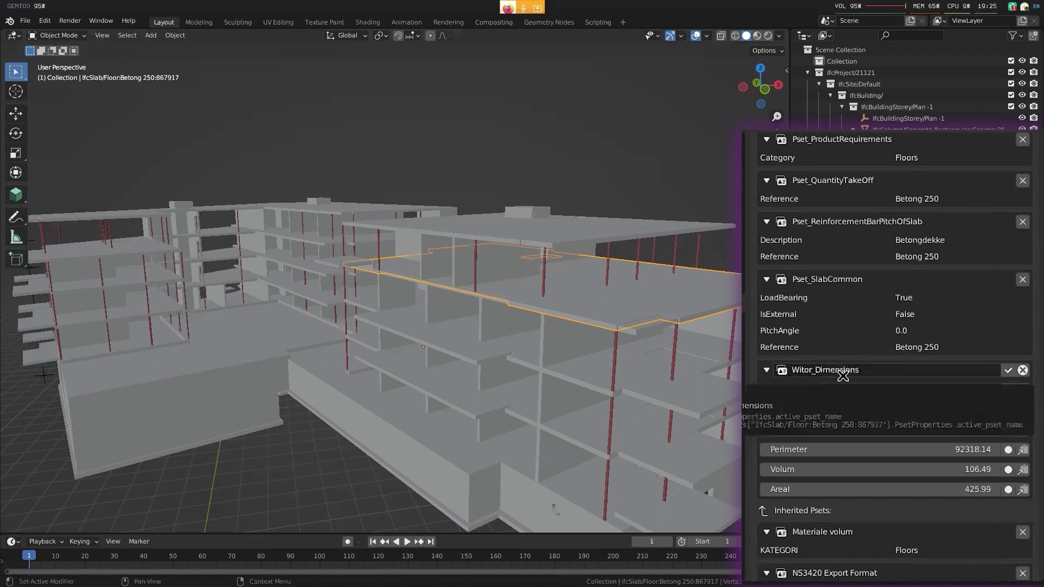
pyautogui.press('Return')
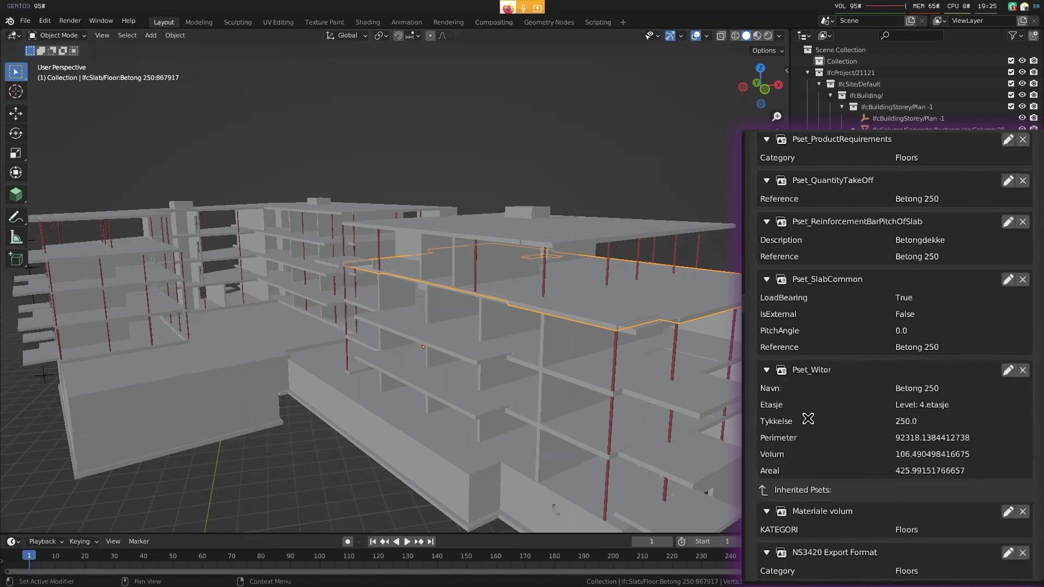
# - Review the slab's Pset_Witor quantities, its other property sets and its material layer set
pyautogui.scroll(-2, 907, 381)
pyautogui.scroll(1, 864, 378)
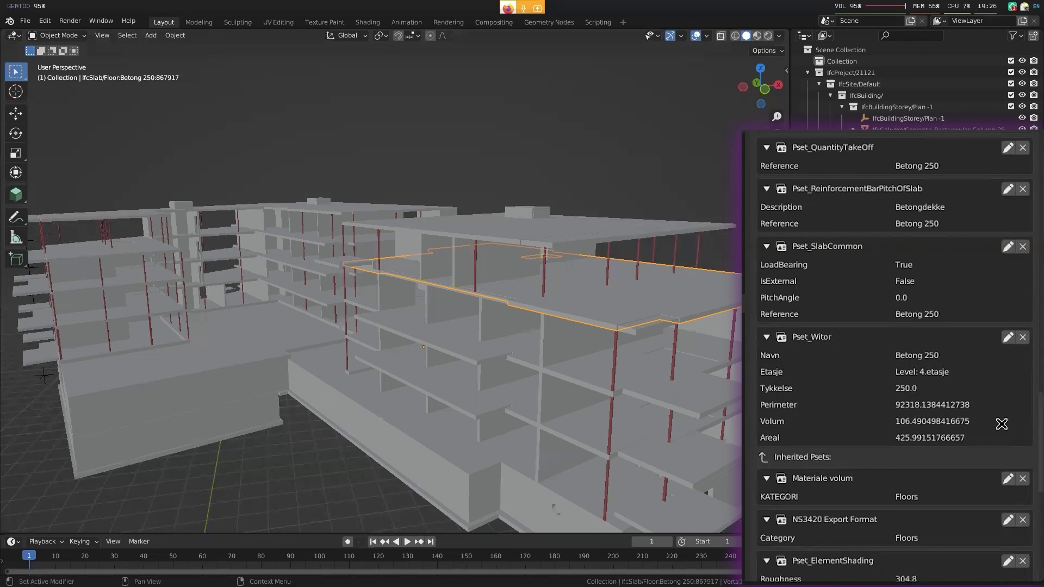
pyautogui.moveTo(886, 401); pyautogui.dragTo(840, 209, button='middle')
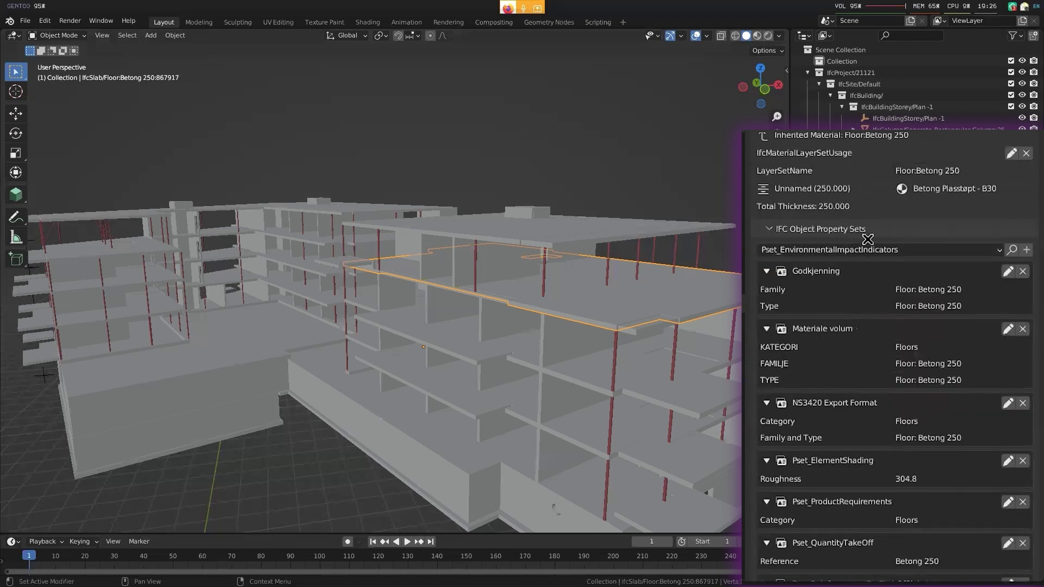
# - Examine the slab's inherited property sets and compare them with the sets assigned directly to the slab
pyautogui.moveTo(880, 284); pyautogui.dragTo(910, 357, button='middle')
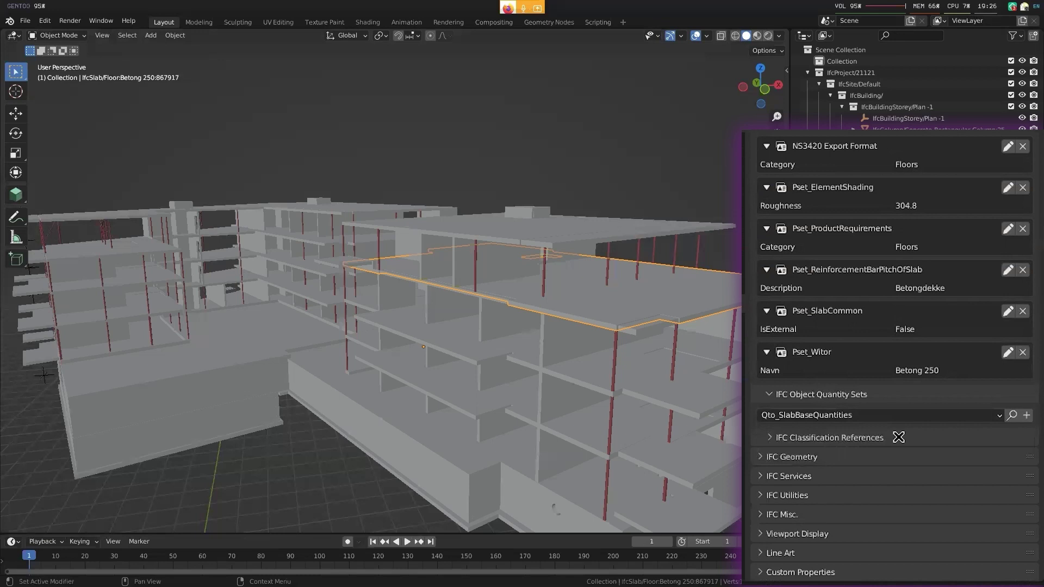
pyautogui.scroll(8, 919, 337)
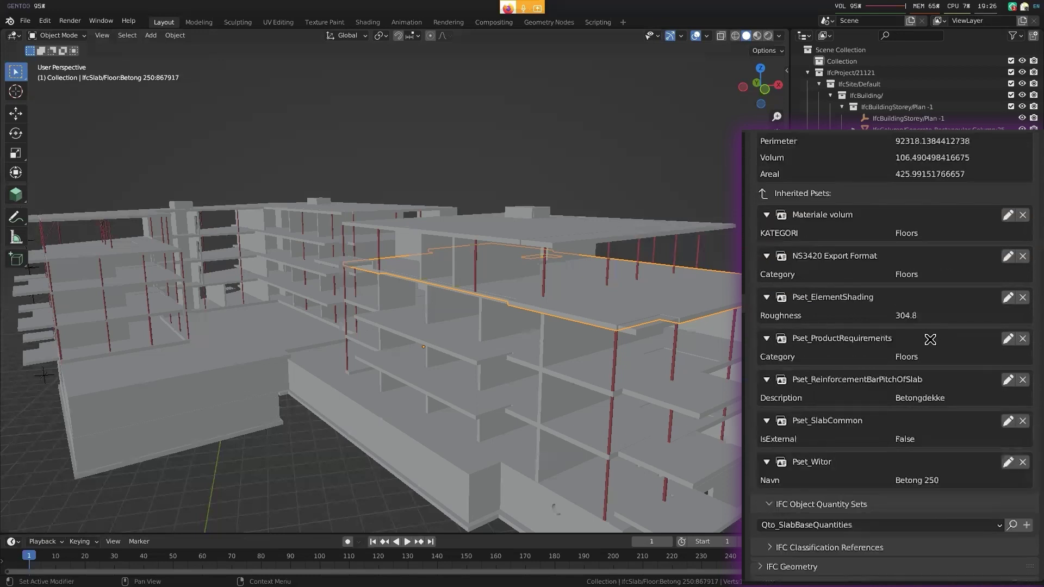
pyautogui.scroll(10, 932, 332)
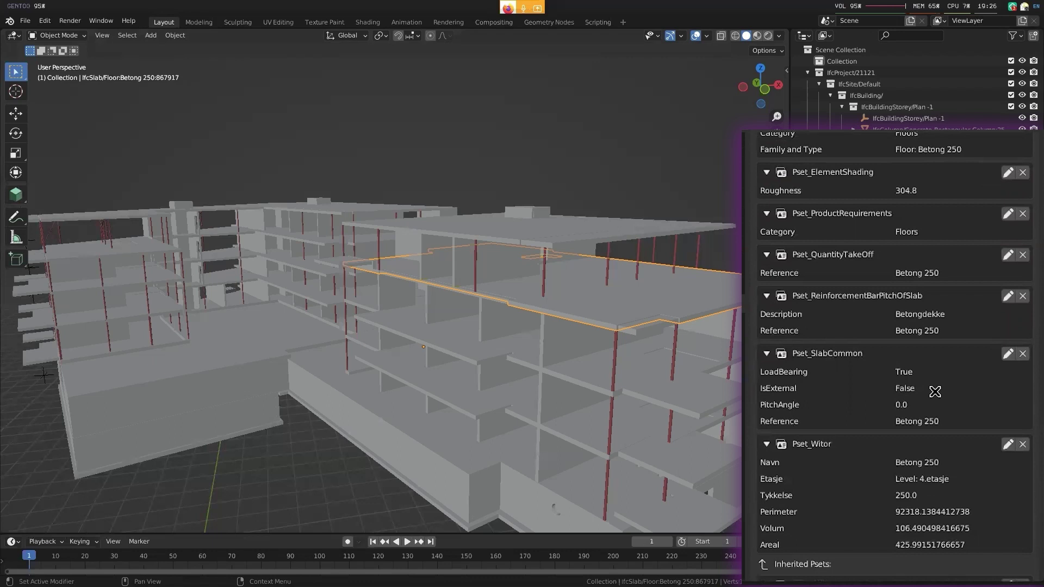
pyautogui.scroll(5, 896, 439)
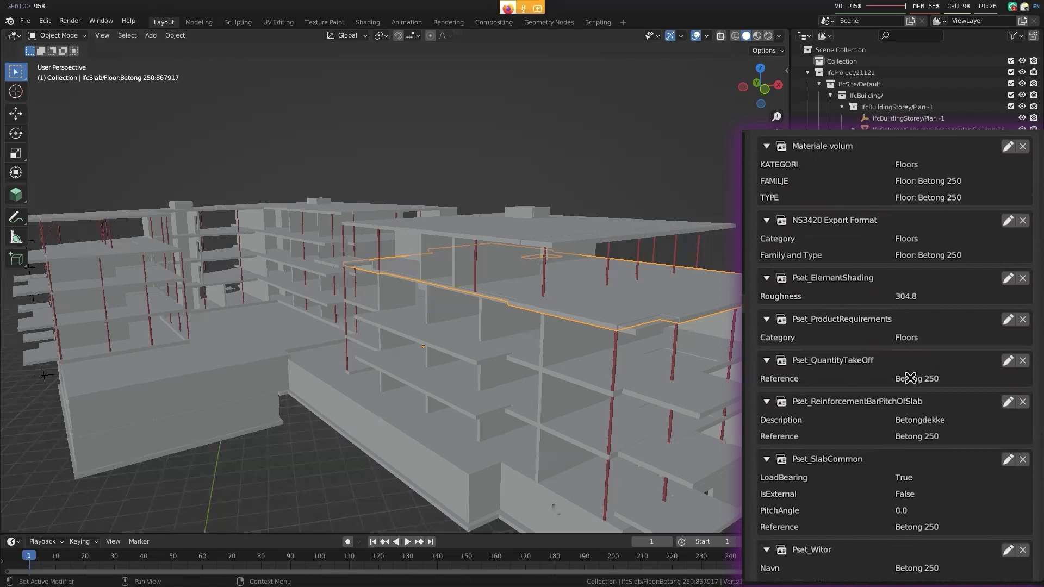
pyautogui.scroll(3, 919, 375)
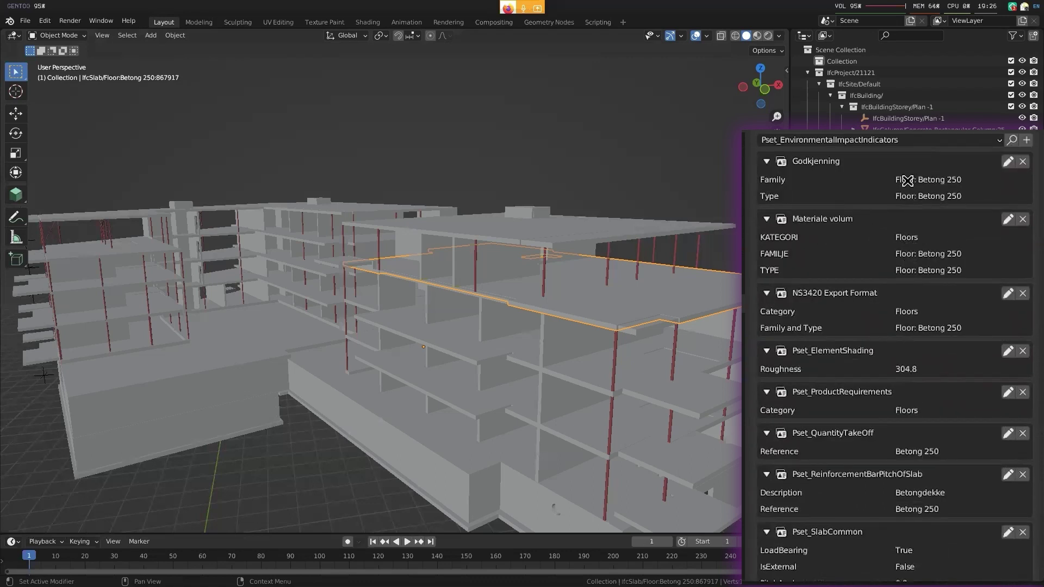
# - Read through the slab's own property sets from Godkjenning to Pset_Witor, checking their names and properties
pyautogui.scroll(-1, 959, 248)
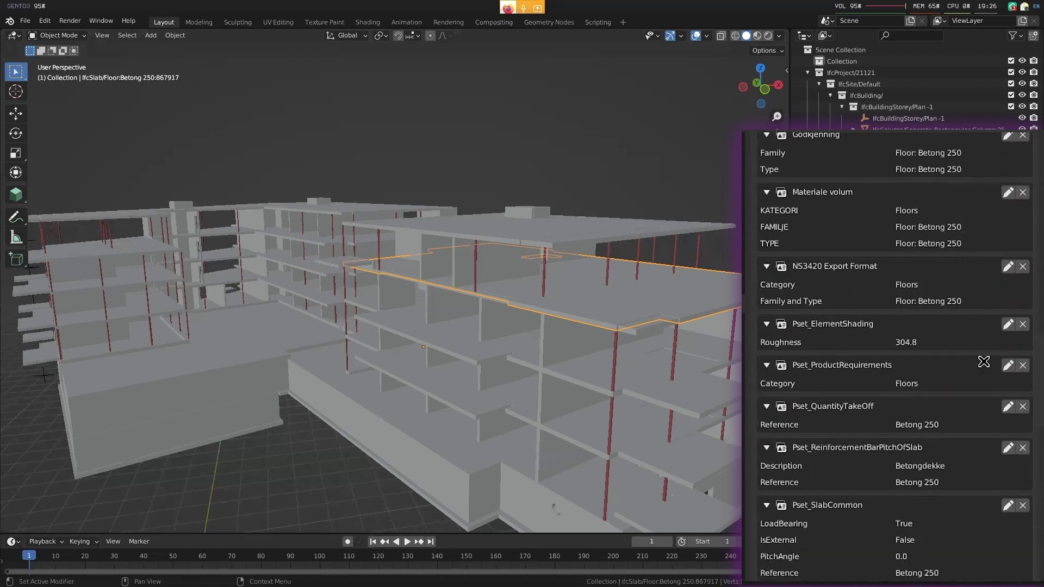
pyautogui.scroll(-3, 973, 451)
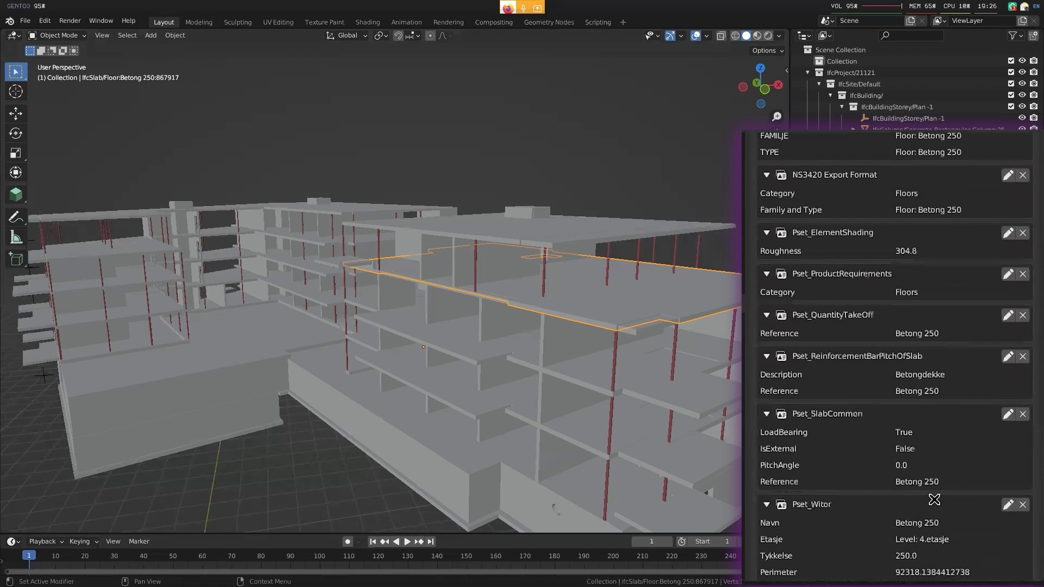
pyautogui.scroll(-4, 934, 500)
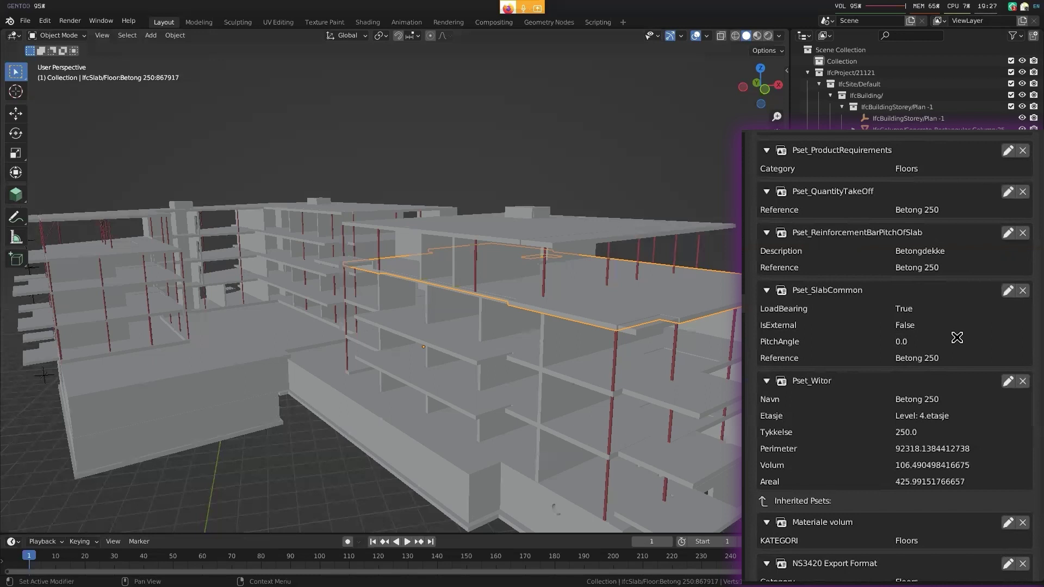
pyautogui.keyDown('super'); pyautogui.moveTo(958, 338); pyautogui.dragTo(954, 338); pyautogui.keyUp('super')
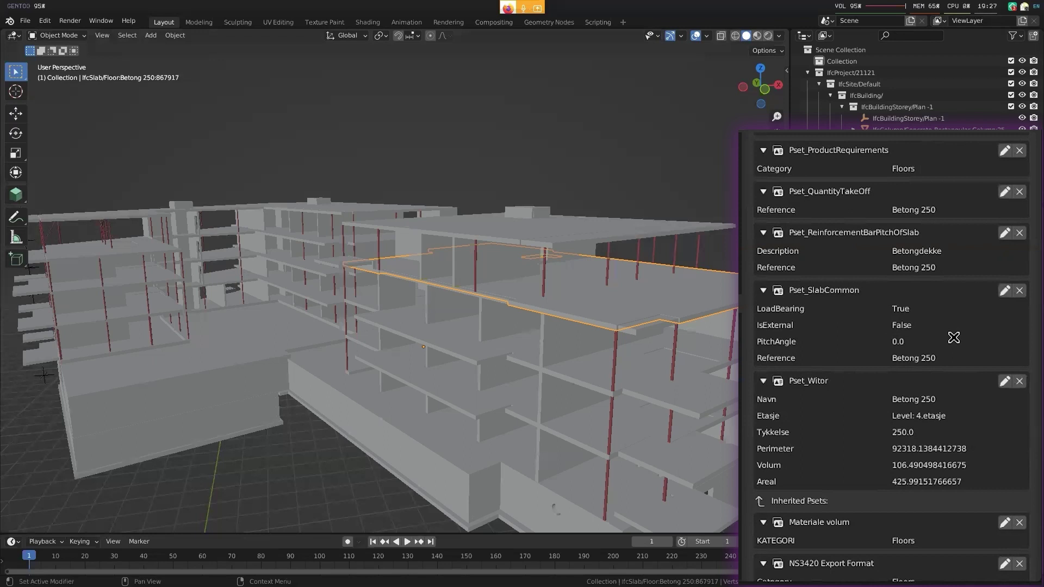
pyautogui.scroll(10, 954, 337)
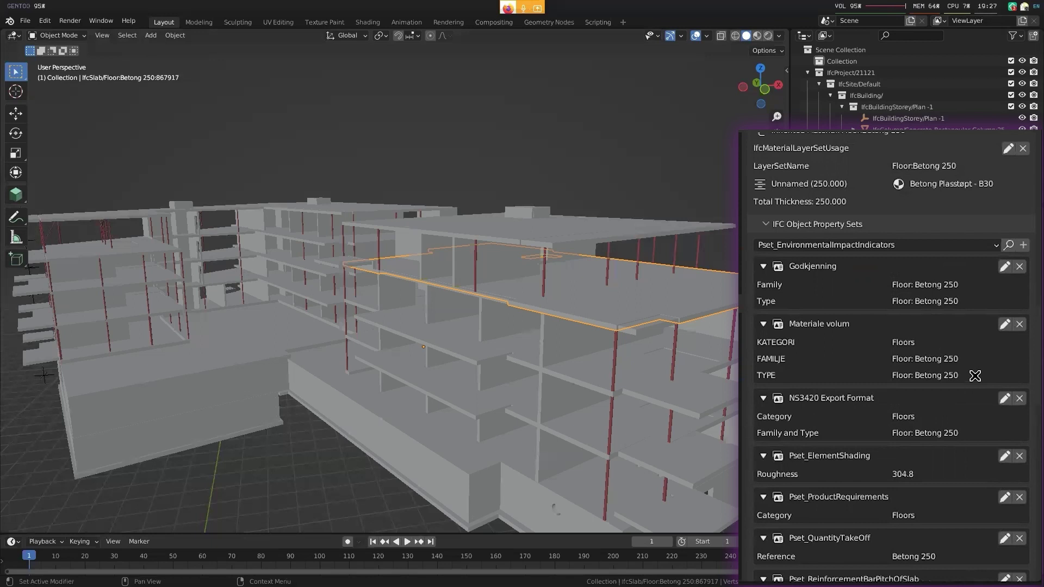
pyautogui.scroll(-5, 918, 469)
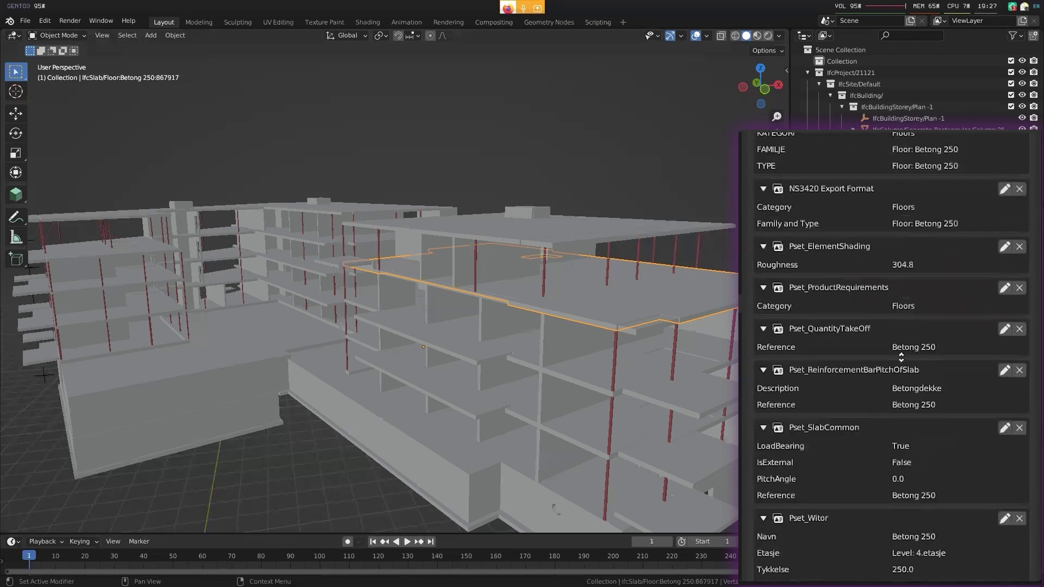
pyautogui.scroll(-1, 930, 400)
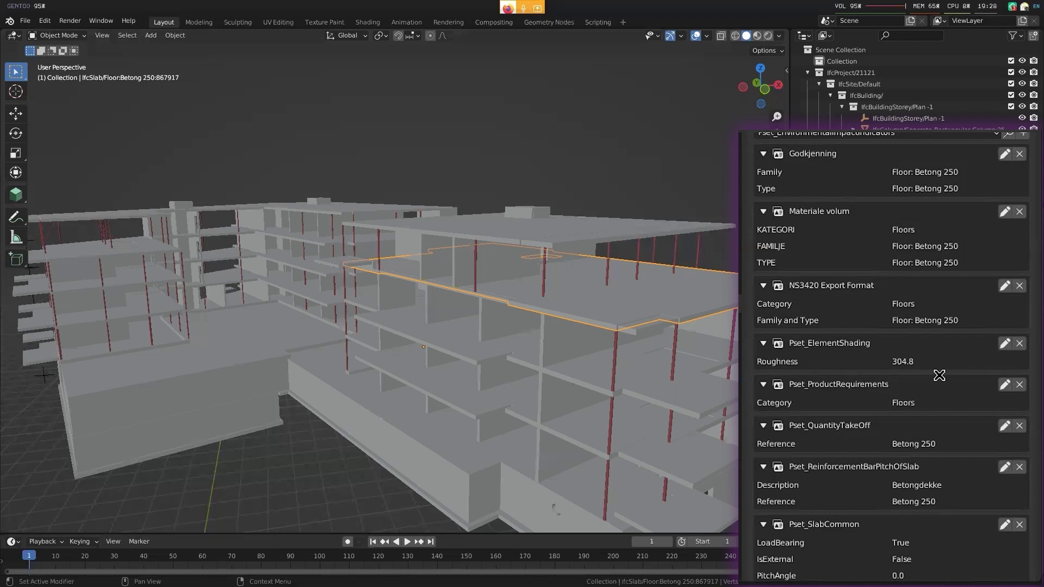
pyautogui.scroll(-5, 939, 375)
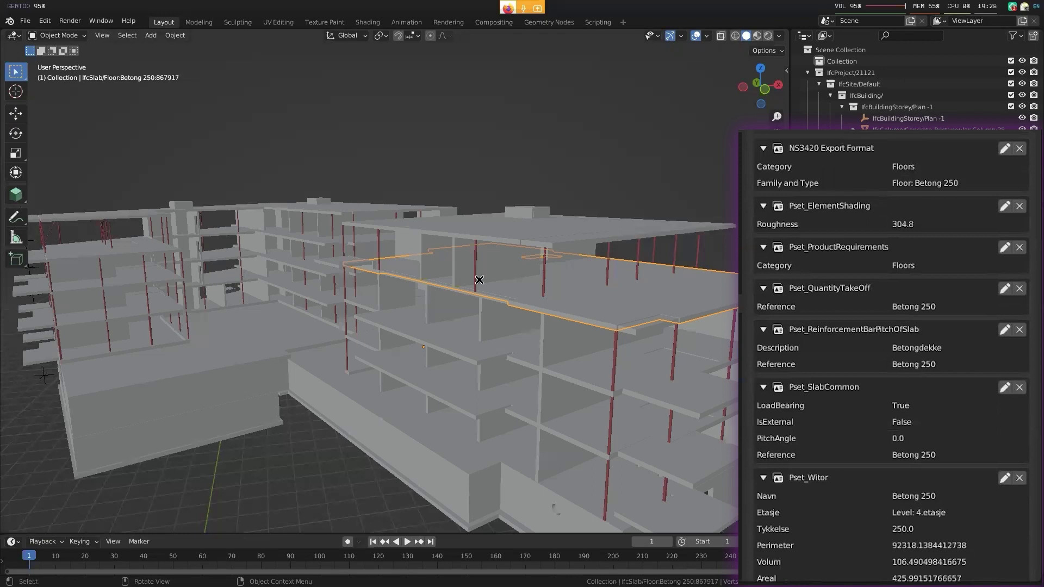
# - Select an inner concrete wall on the top storey and examine its Pset_WallCommon and Pset_Witor properties
pyautogui.click(468, 266)
pyautogui.scroll(-1, 859, 435)
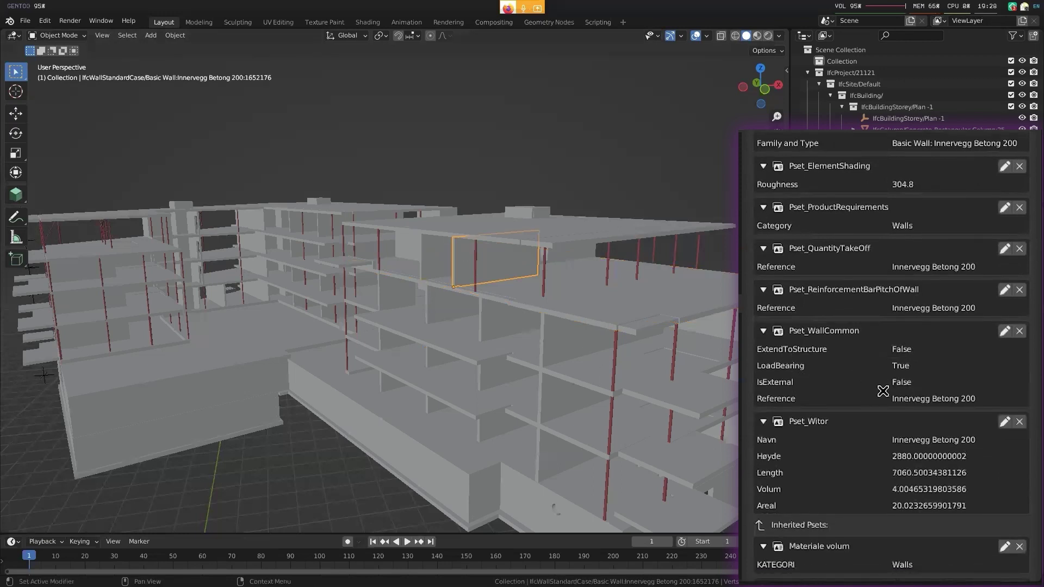
pyautogui.scroll(1, 925, 402)
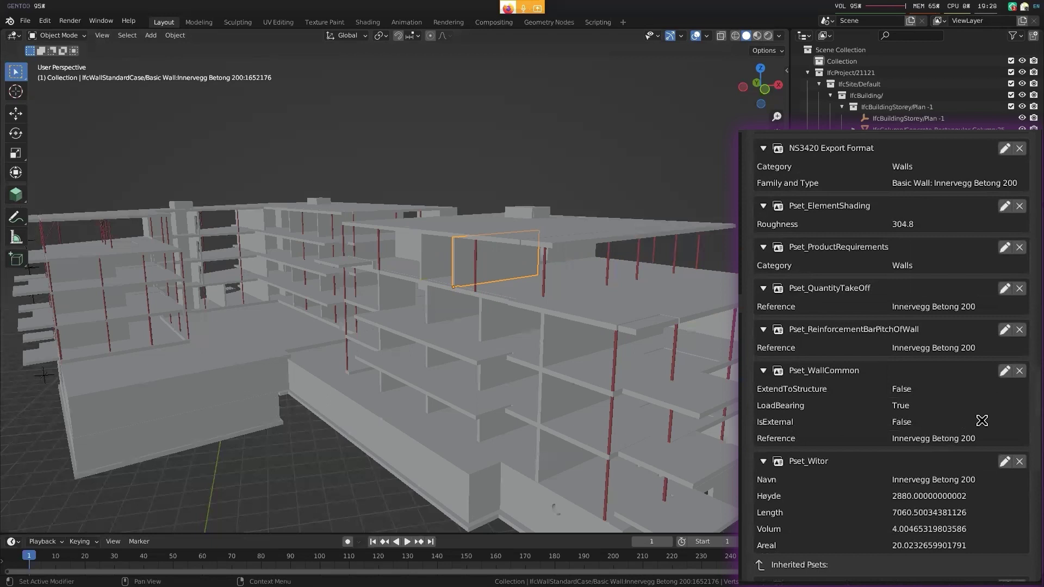
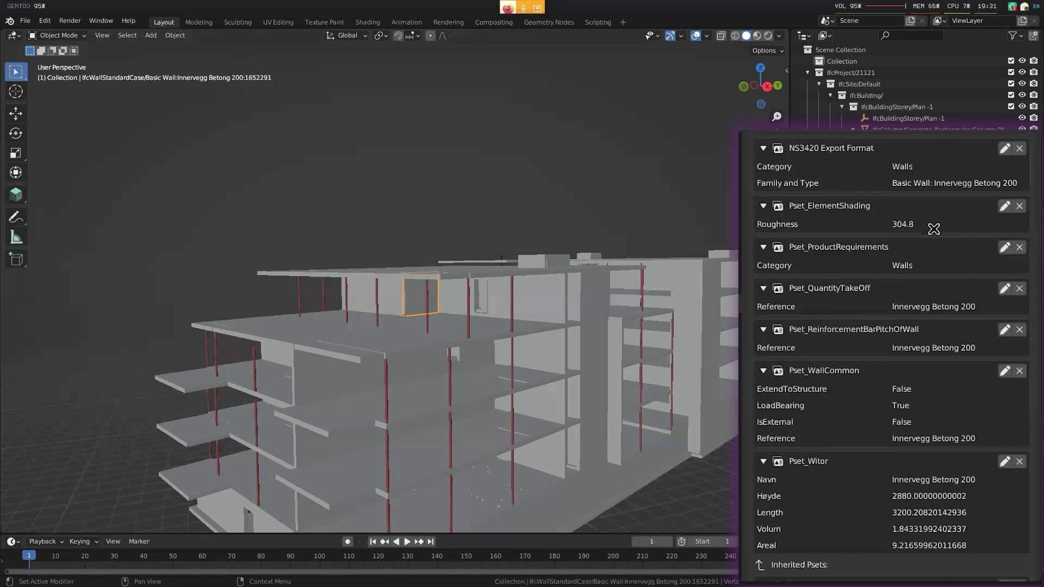
pyautogui.scroll(-3, 904, 264)
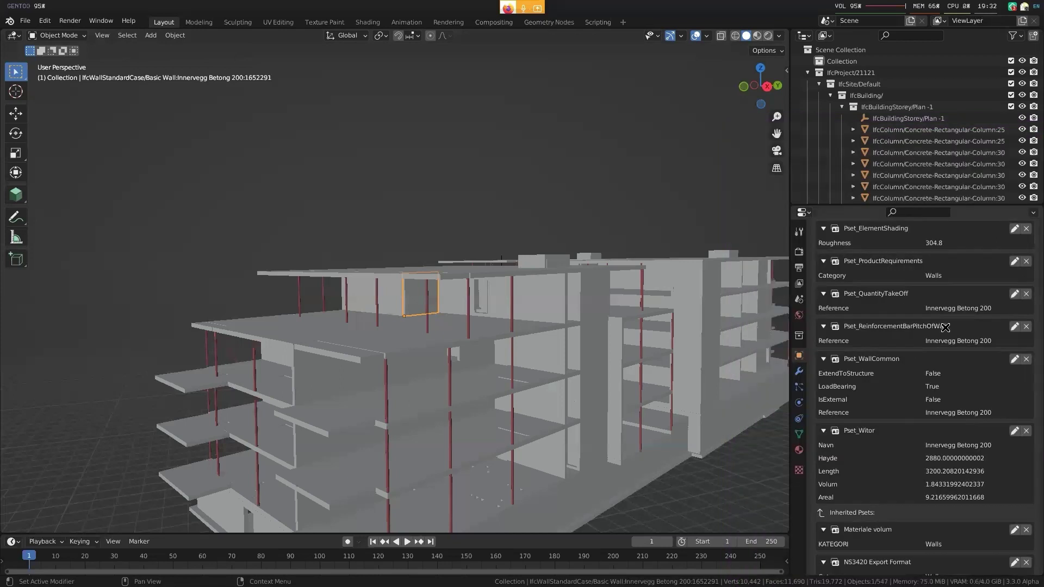
# - Frame the selected short inner wall and review its material layer set, own property sets and inherited property sets
pyautogui.moveTo(334, 285); pyautogui.dragTo(420, 301, button='middle')
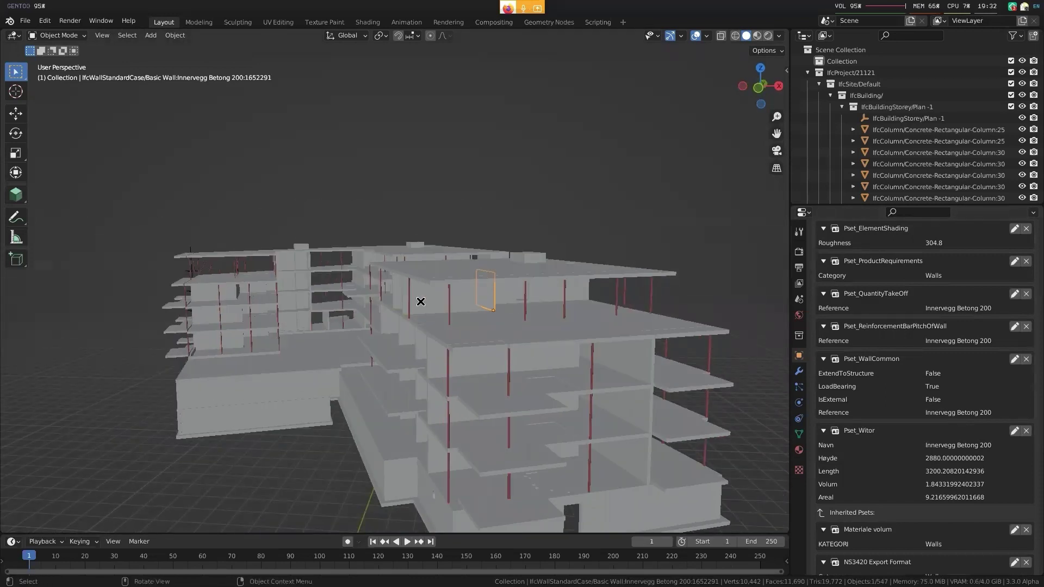
pyautogui.press('`')
pyautogui.click(634, 361)
pyautogui.scroll(-5, 557, 381)
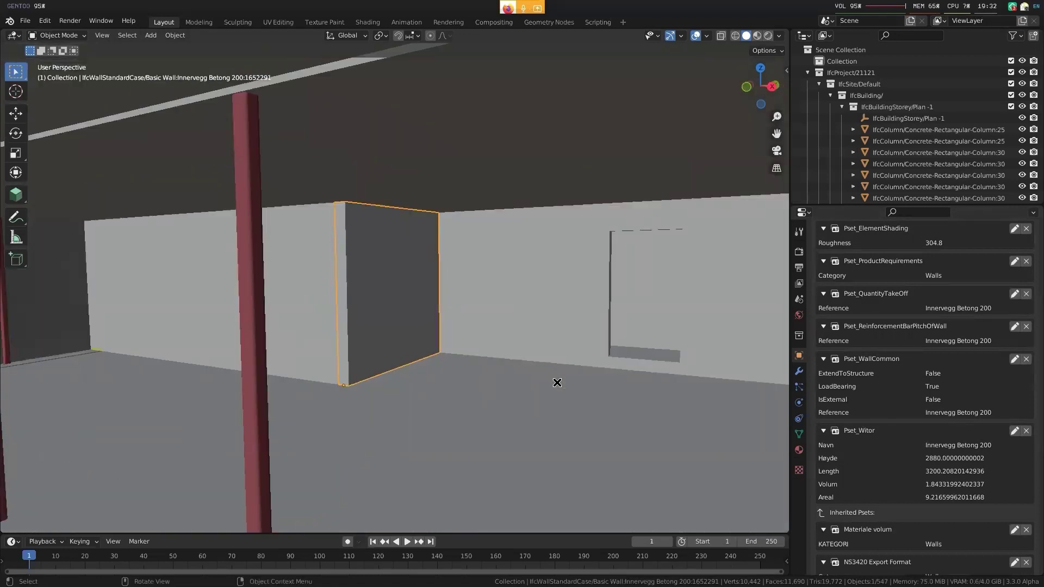
pyautogui.scroll(10, 885, 377)
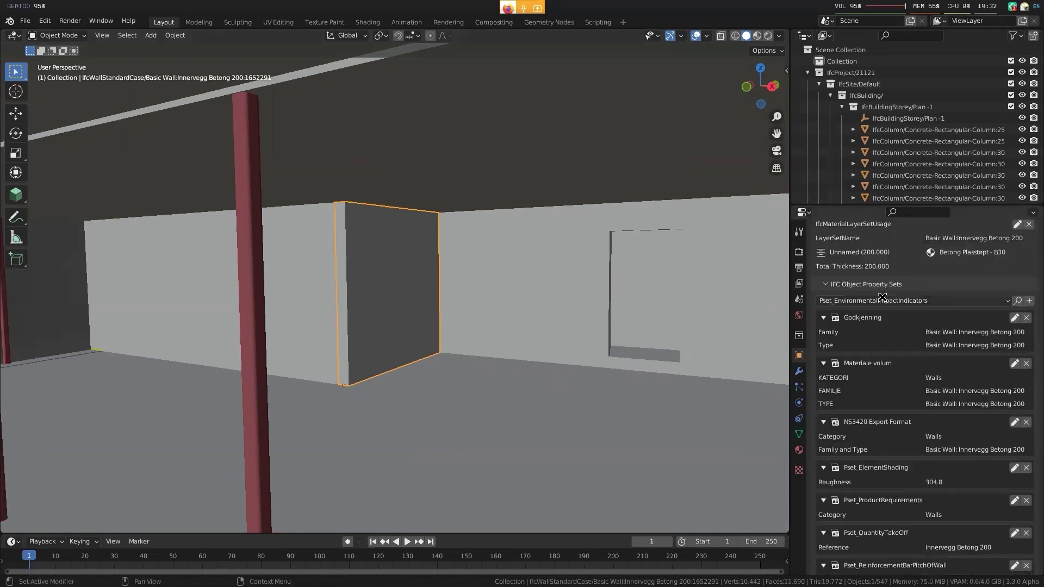
pyautogui.scroll(-3, 885, 376)
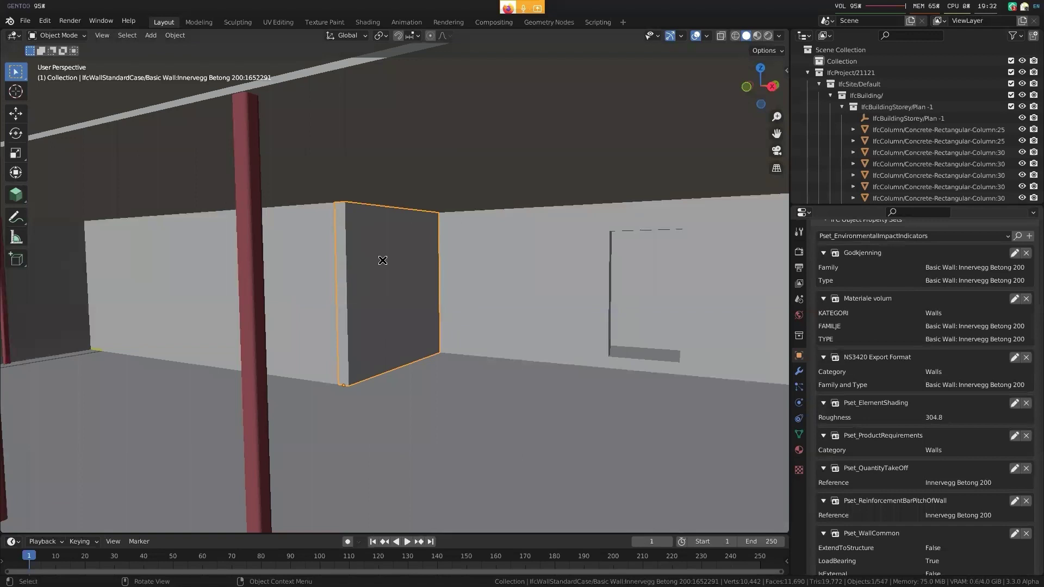
pyautogui.scroll(-10, 816, 326)
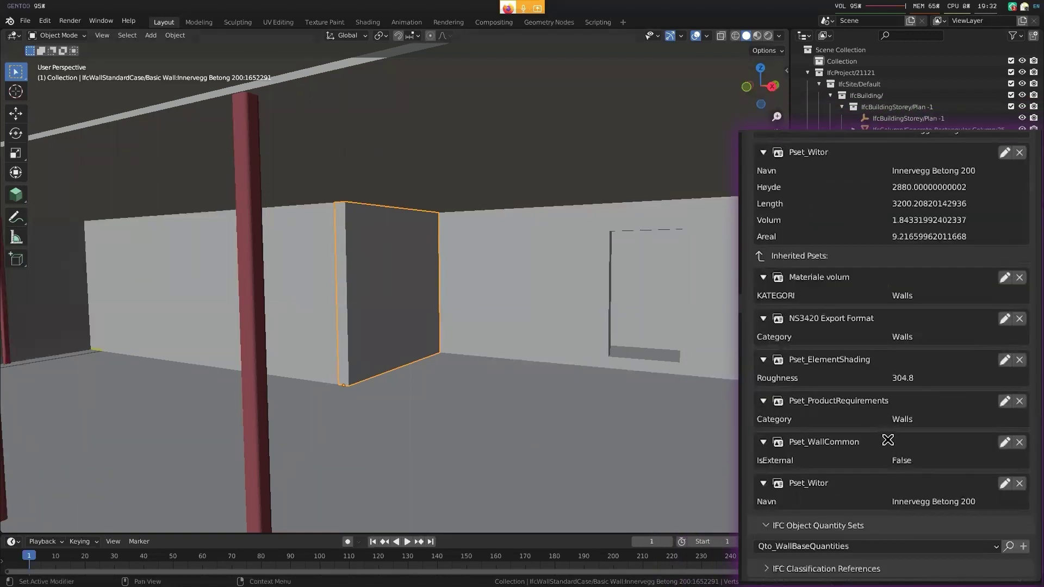
pyautogui.scroll(-2, 850, 352)
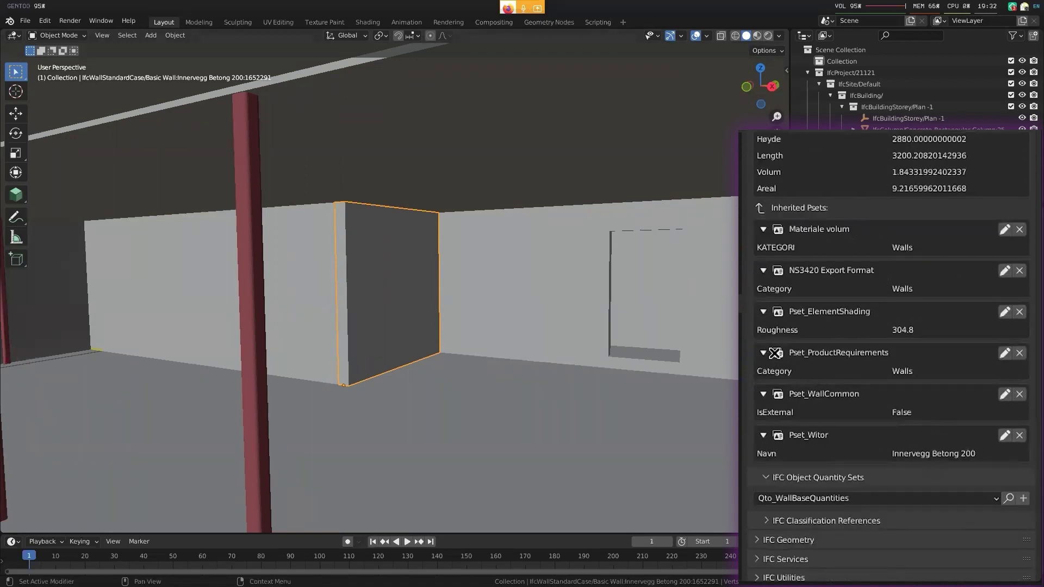
# - Select the wall's construction type and examine its attributes, material layer set and property sets
pyautogui.scroll(10, 957, 361)
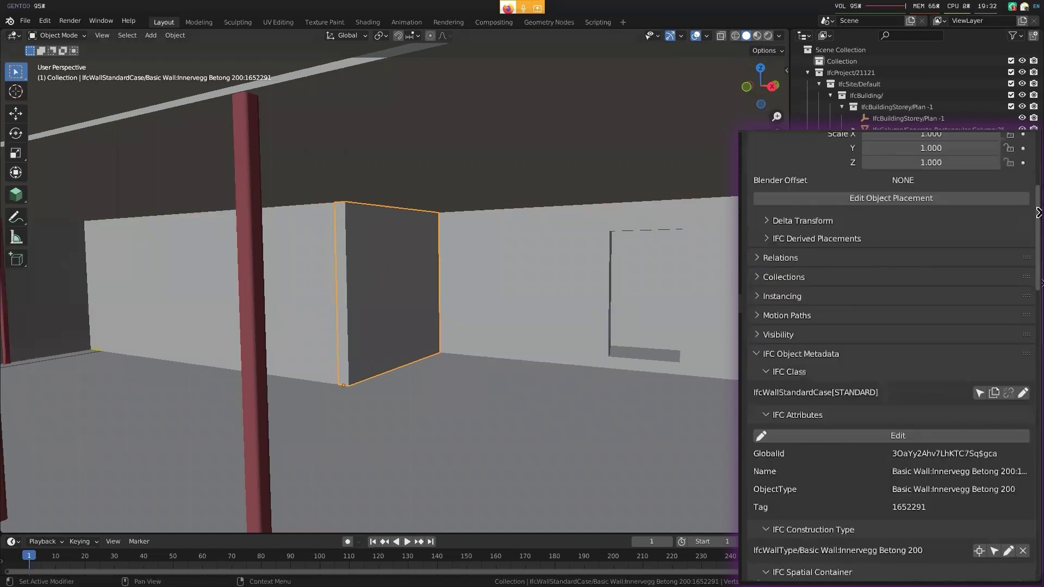
pyautogui.scroll(-3, 859, 421)
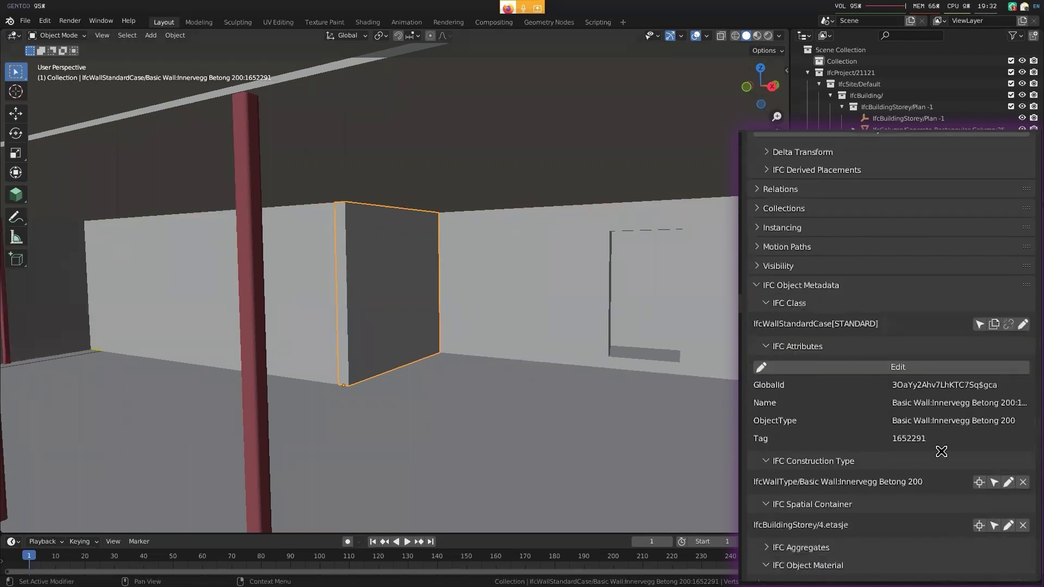
pyautogui.click(978, 482)
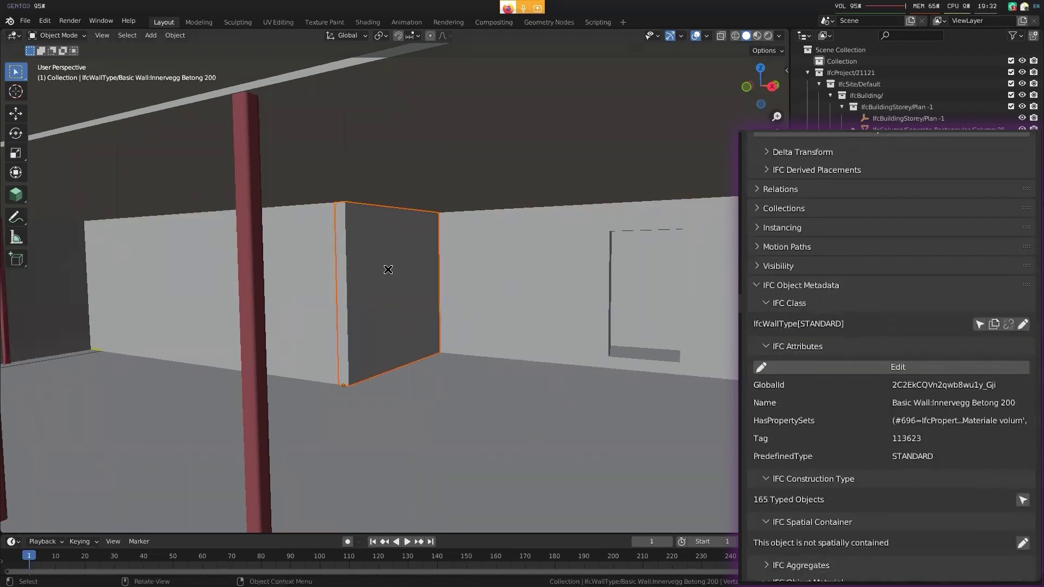
pyautogui.scroll(-6, 870, 245)
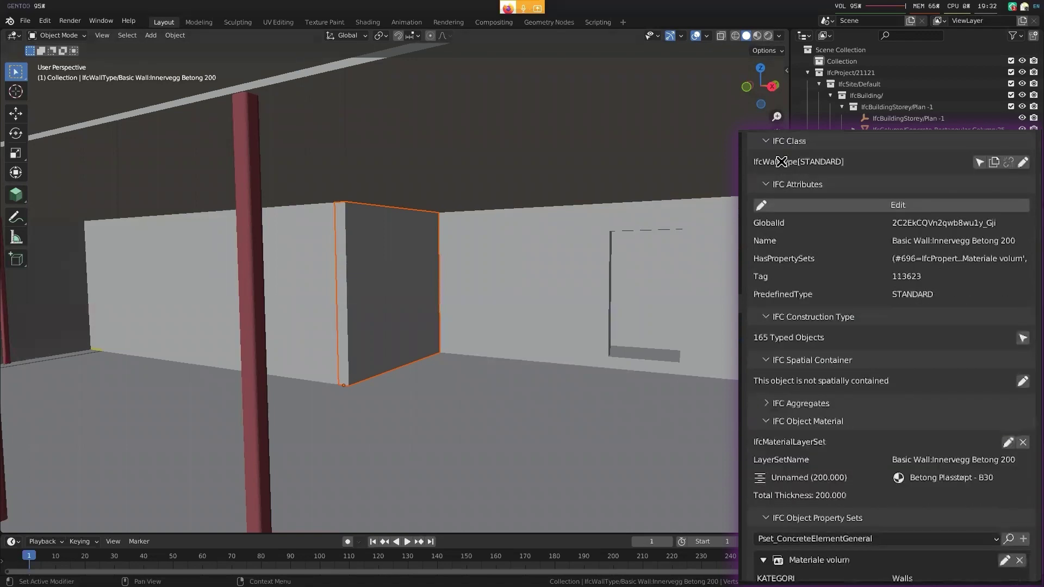
pyautogui.moveTo(1038, 406); pyautogui.dragTo(1038, 530)
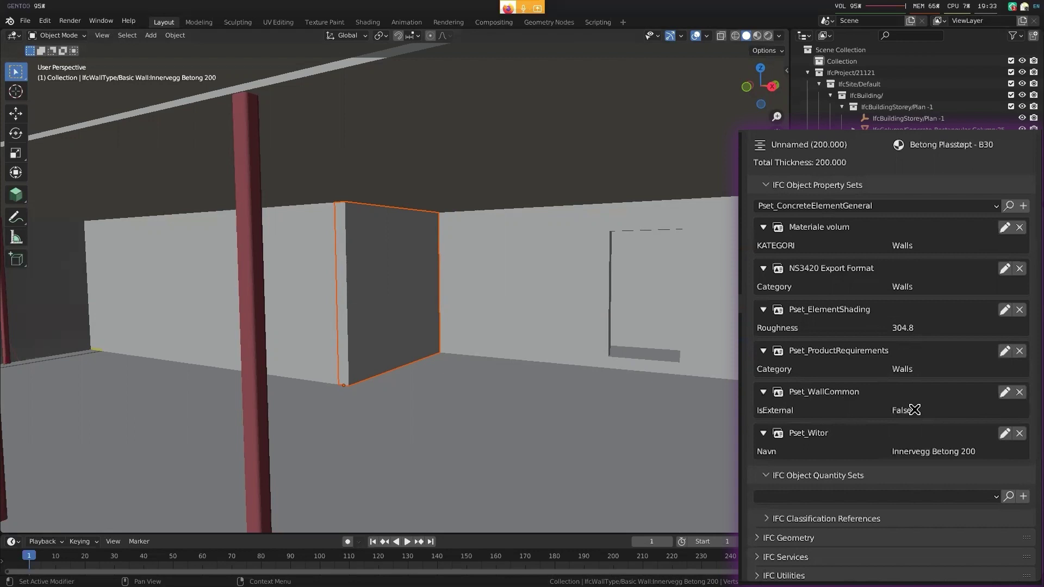
# - Select another Innervegg Betong 200 wall farther along the top storey and examine its own and inherited property sets
pyautogui.scroll(-8, 634, 361)
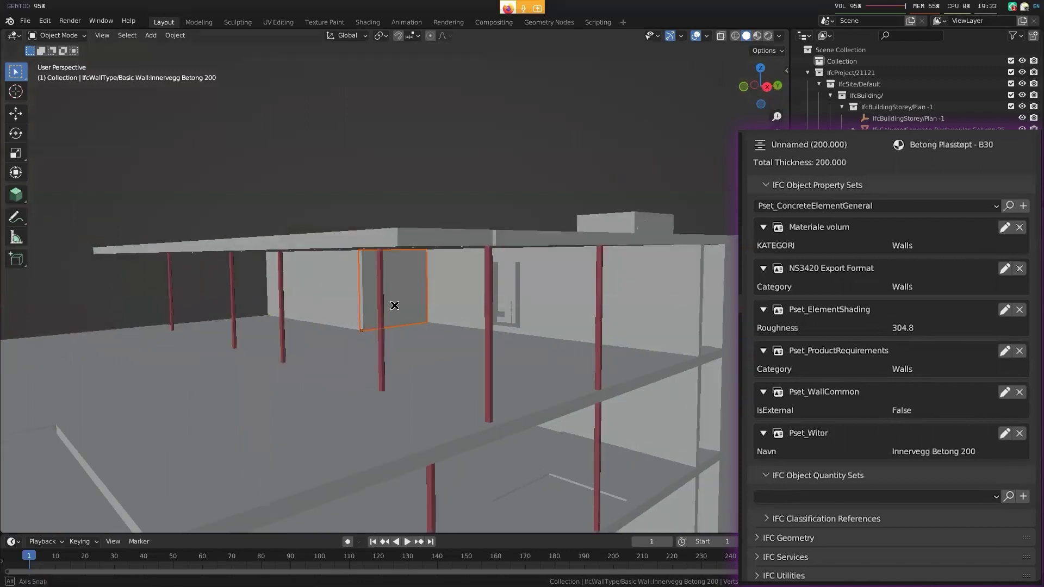
pyautogui.scroll(2, 396, 297)
pyautogui.moveTo(395, 296); pyautogui.dragTo(396, 288, button='middle')
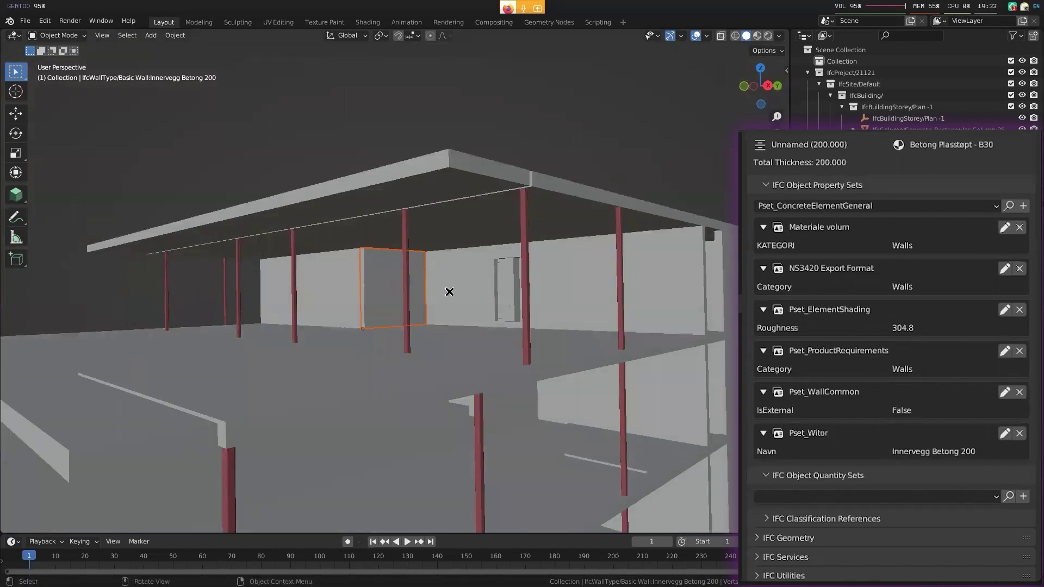
pyautogui.moveTo(612, 397); pyautogui.dragTo(737, 289, button='middle')
pyautogui.click(737, 291)
pyautogui.scroll(-8, 935, 398)
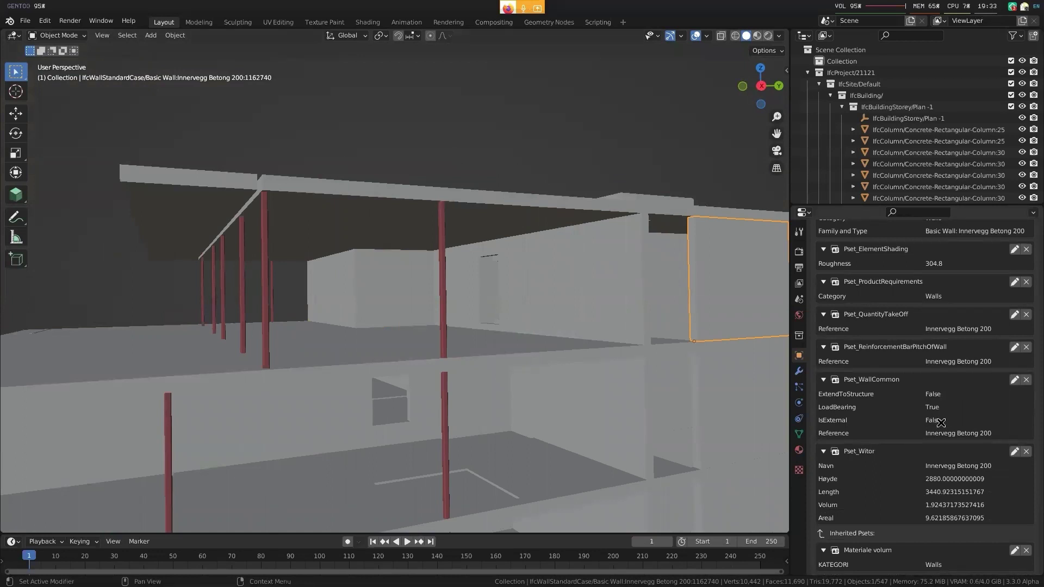
pyautogui.scroll(-6, 938, 422)
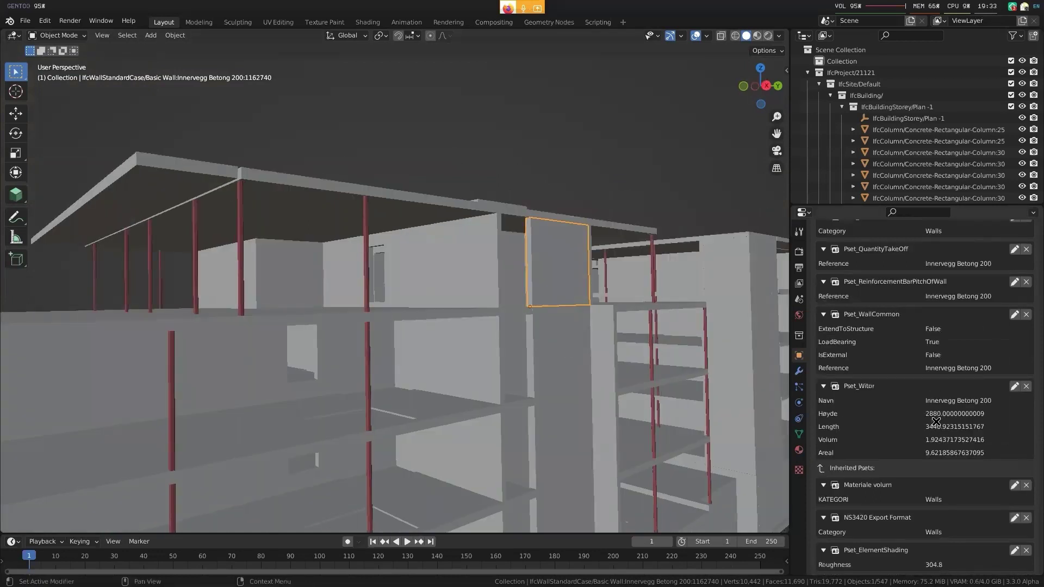
pyautogui.scroll(-4, 935, 422)
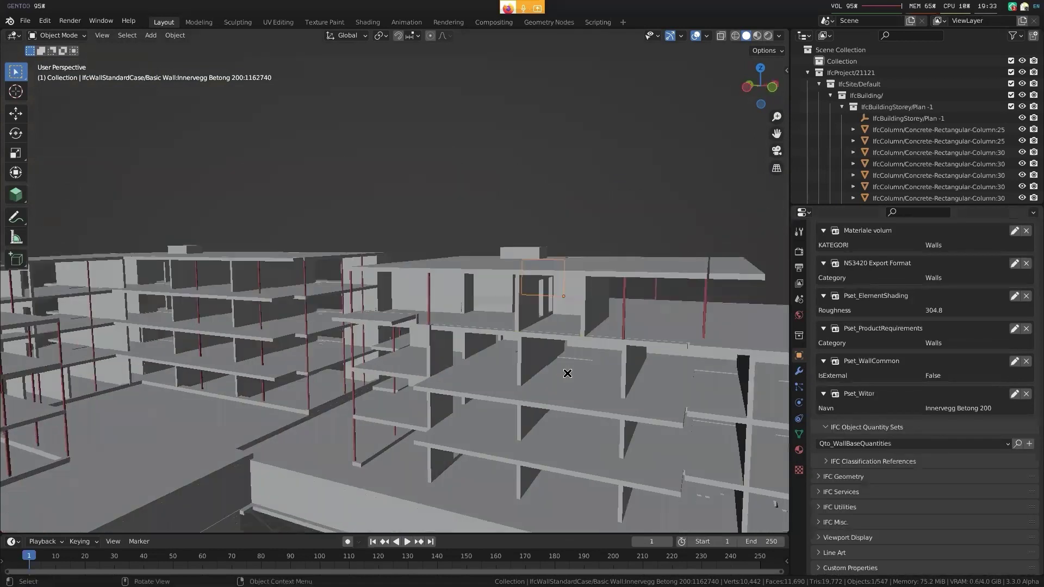
# - Select a HUP 100x100x10 column on the top storey and examine its property sets, including Pset_Witor
pyautogui.click(568, 373)
pyautogui.scroll(5, 925, 381)
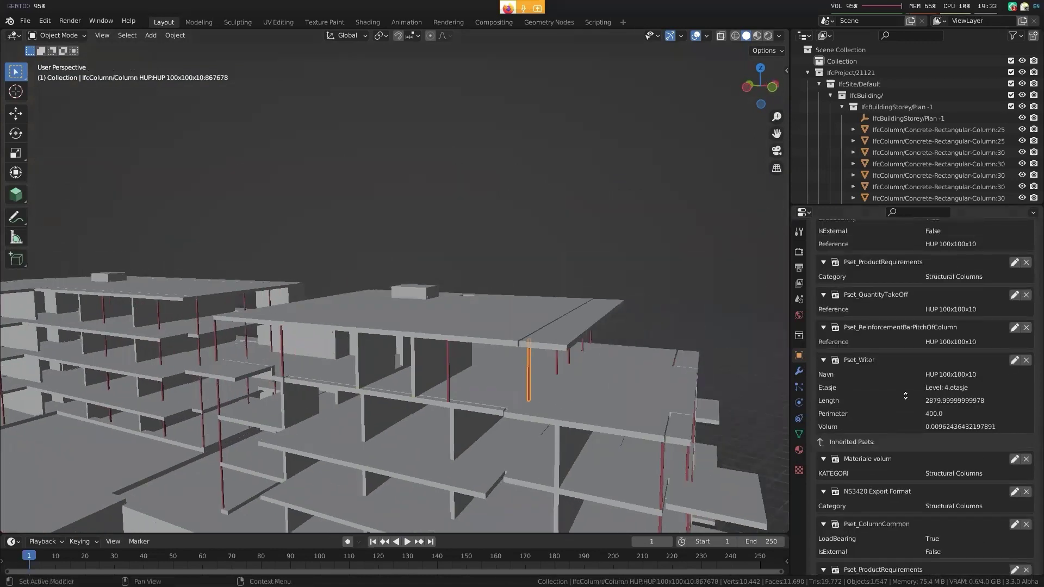
pyautogui.scroll(5, 384, 377)
# - Select and frame the Fastisolasjon 50 floor slab, and examine its material layer set and property sets
pyautogui.click(383, 377)
pyautogui.click(384, 377)
pyautogui.press('`')
pyautogui.click(445, 411)
pyautogui.moveTo(391, 313); pyautogui.dragTo(405, 338, button='middle')
pyautogui.scroll(3, 1022, 389)
pyautogui.scroll(5, 1022, 389)
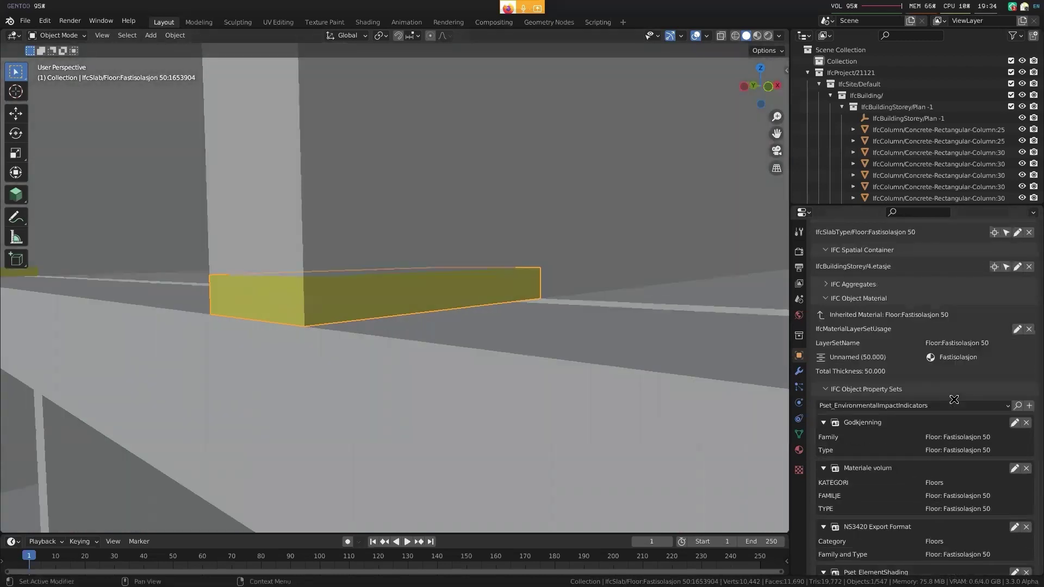
# - Examine the Fastisolasjon 50 slab's own property sets, including Pset_SlabCommon and Pset_Witor, and compare them with its inherited property sets
pyautogui.scroll(-8, 954, 400)
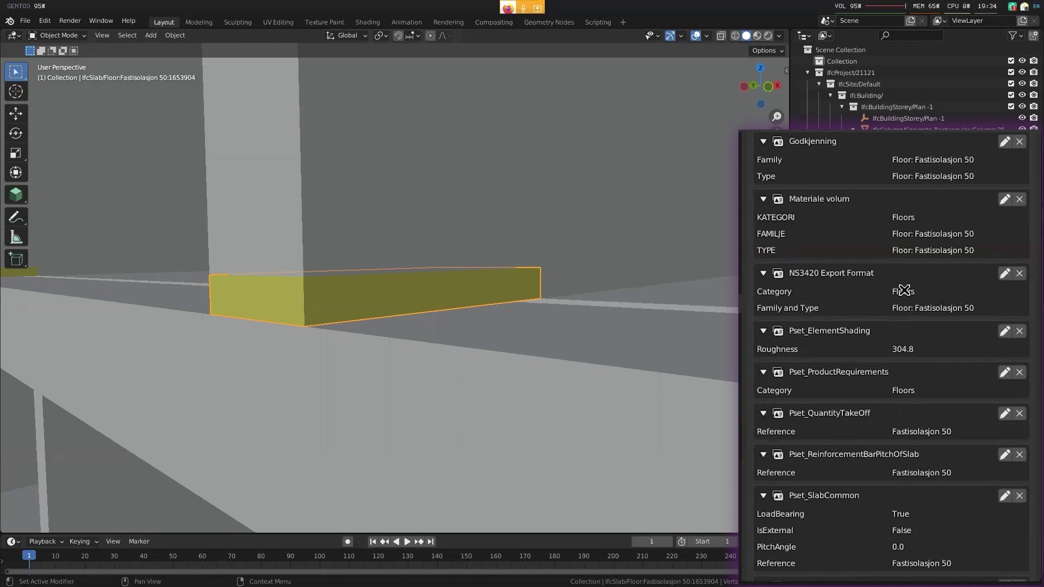
pyautogui.scroll(-2, 844, 358)
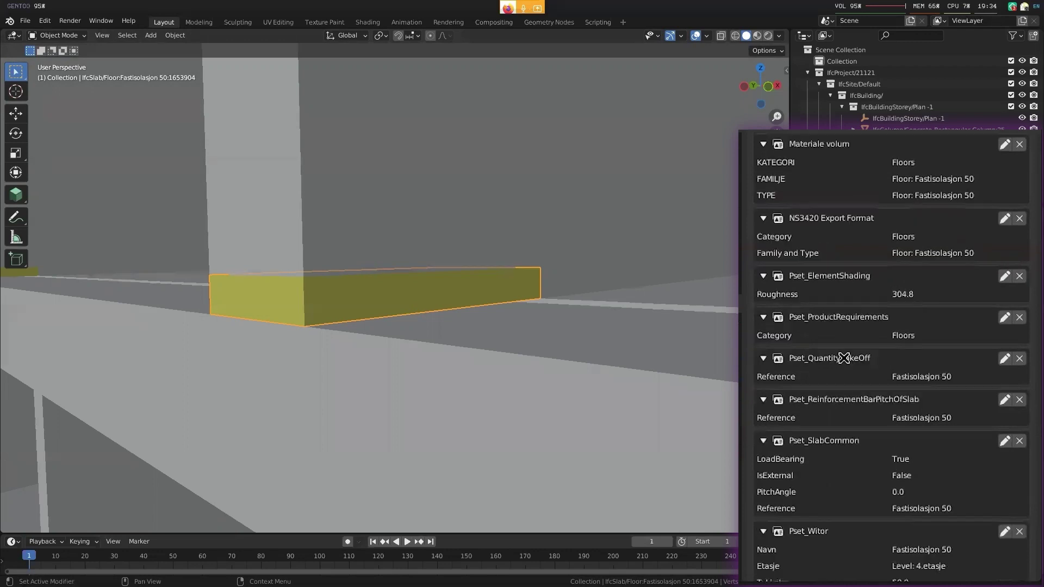
pyautogui.scroll(-1, 844, 357)
pyautogui.moveTo(324, 321); pyautogui.dragTo(351, 332, button='middle')
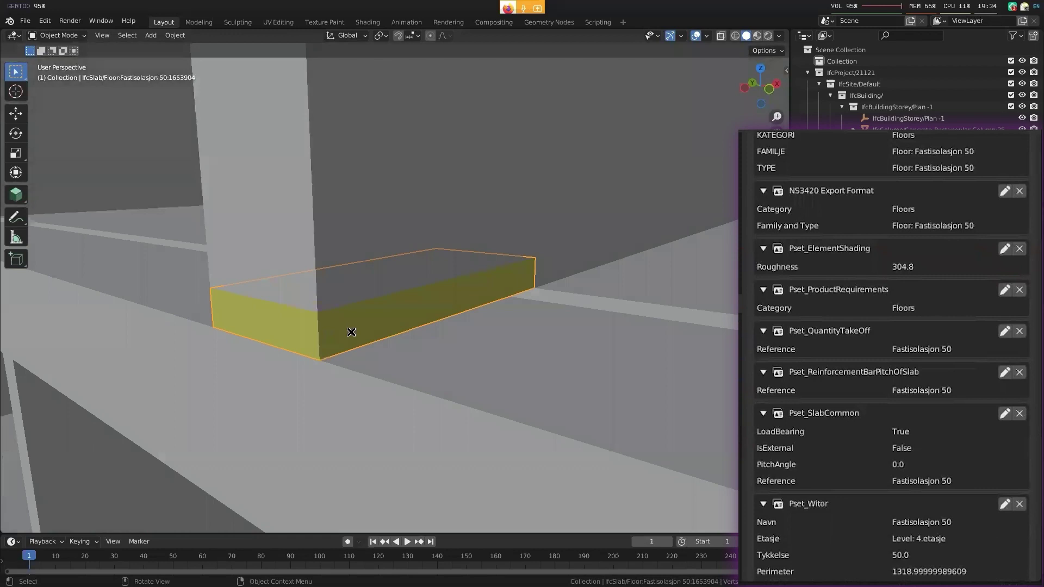
pyautogui.scroll(-15, 843, 373)
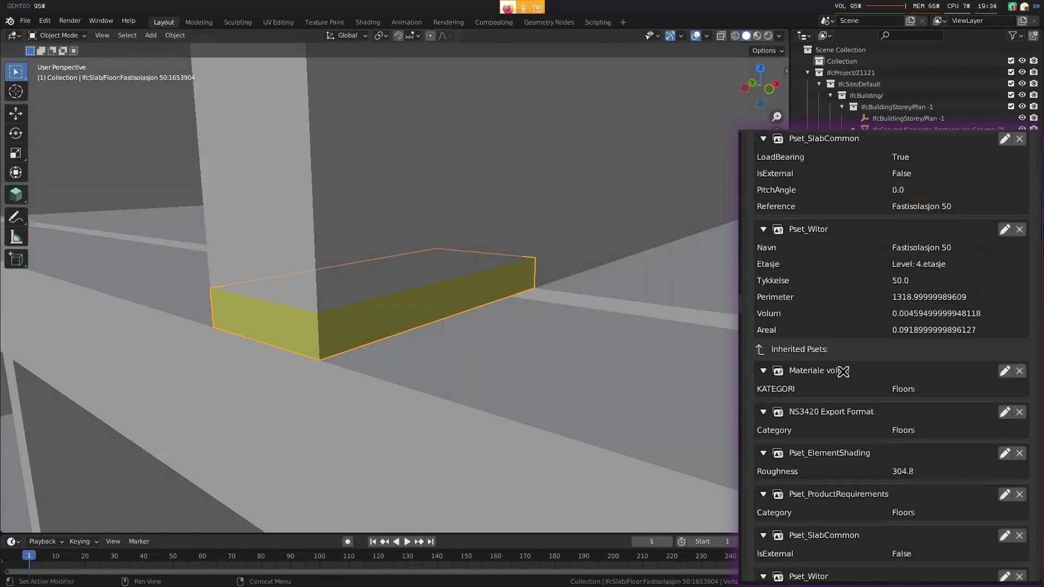
pyautogui.scroll(-3, 816, 389)
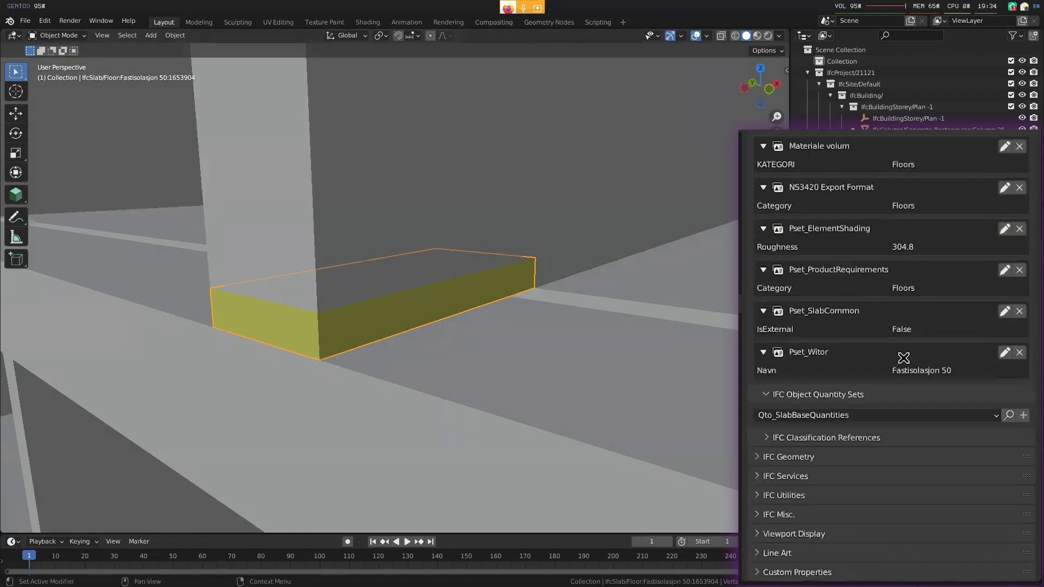
pyautogui.scroll(5, 834, 422)
pyautogui.scroll(3, 918, 329)
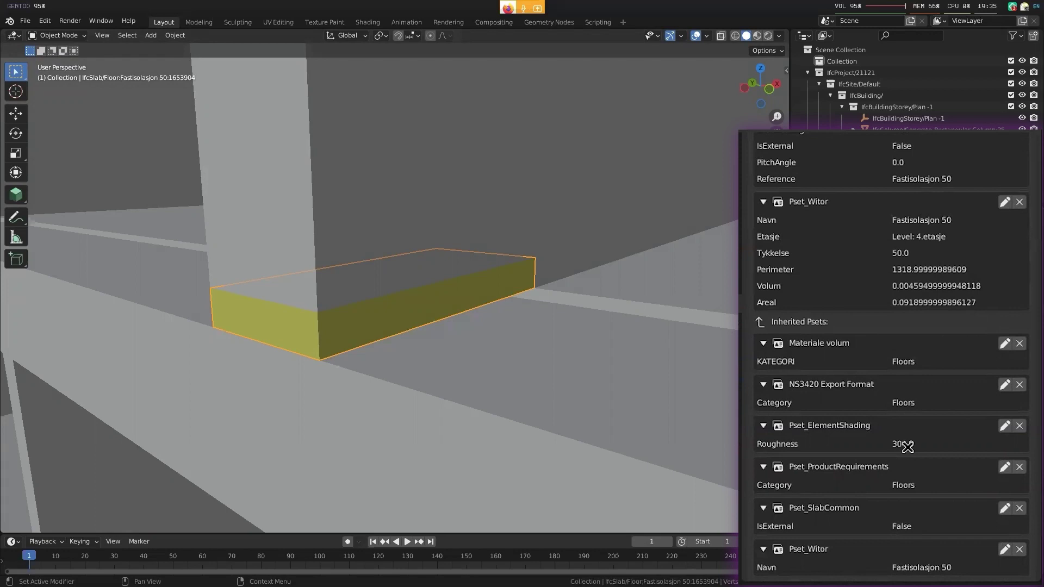
# - Try to edit the inherited NS3420 Export Format property set of the Fastisolasjon 50 slab
pyautogui.scroll(-5, 907, 497)
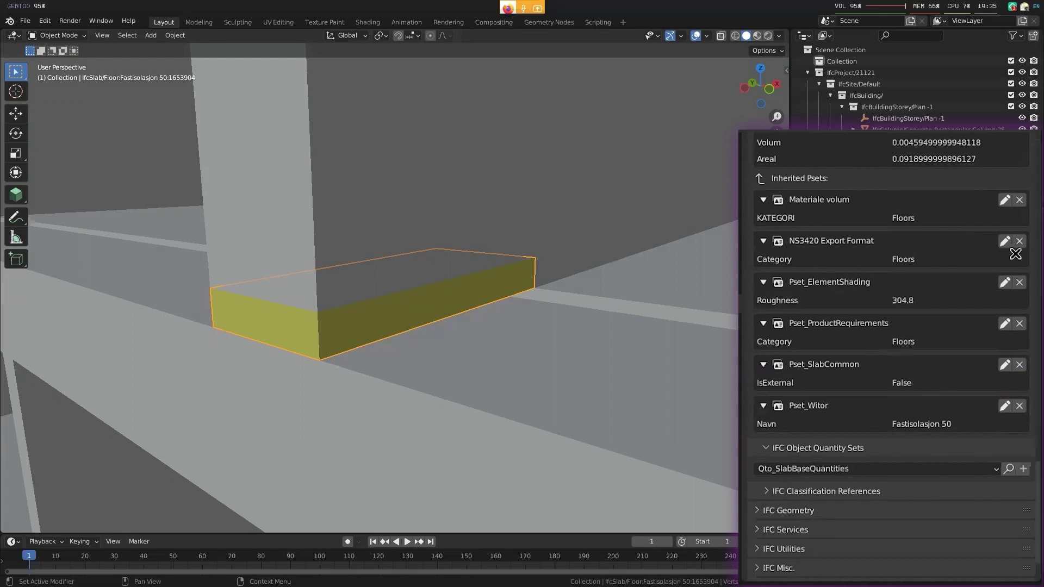
pyautogui.click(1005, 241)
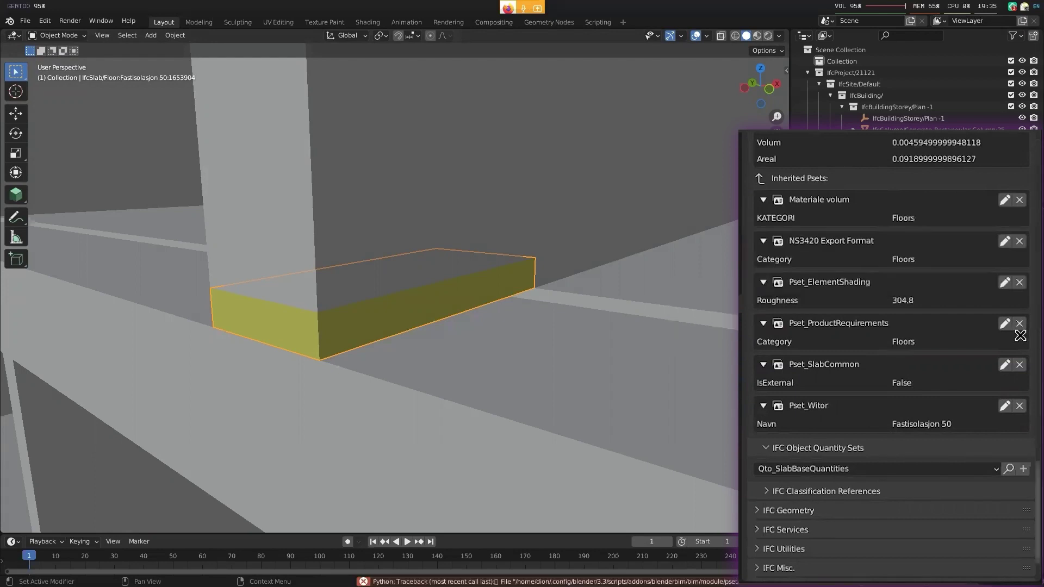
pyautogui.scroll(2, 924, 327)
# - Select the adjacent Betong 250 floor slab and try to edit its inherited NS3420 Export Format property set
pyautogui.click(522, 345)
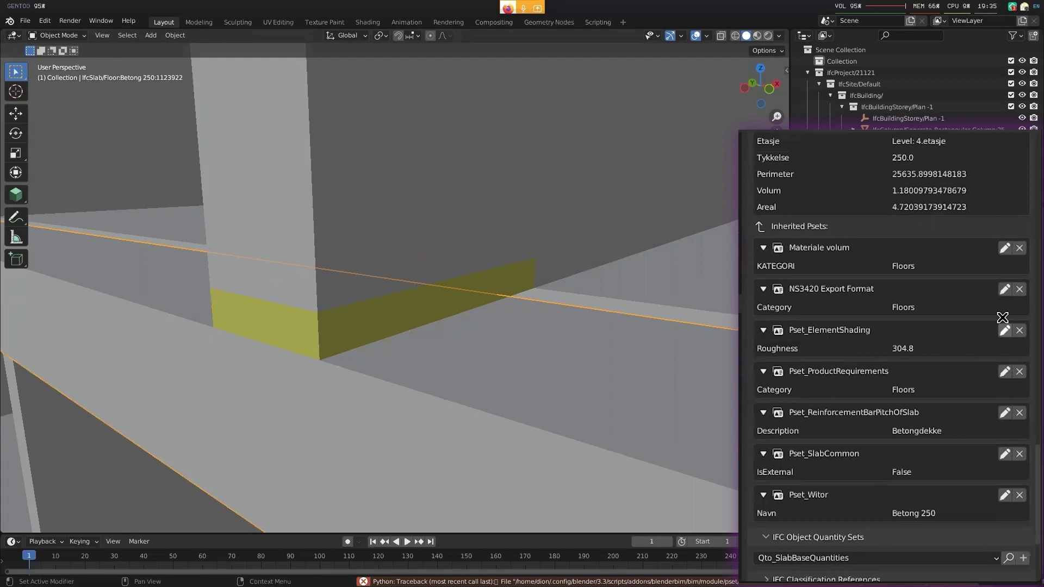
pyautogui.click(1005, 289)
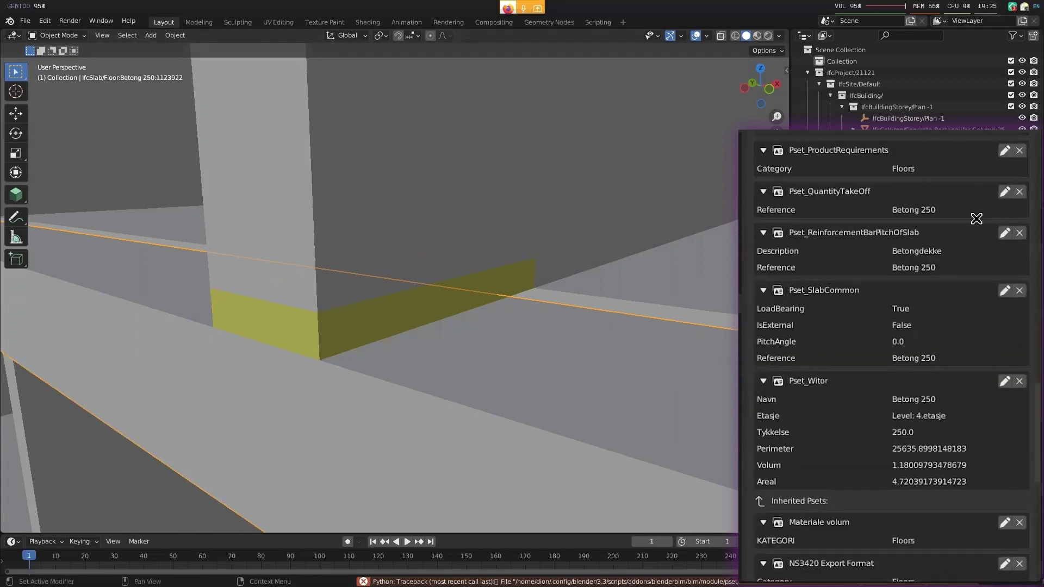
# - Inspect the editable properties of the Betong 250 slab's own Pset_ReinforcementBarPitchOfSlab and Pset_SlabCommon, cancelling both edits
pyautogui.click(1003, 231)
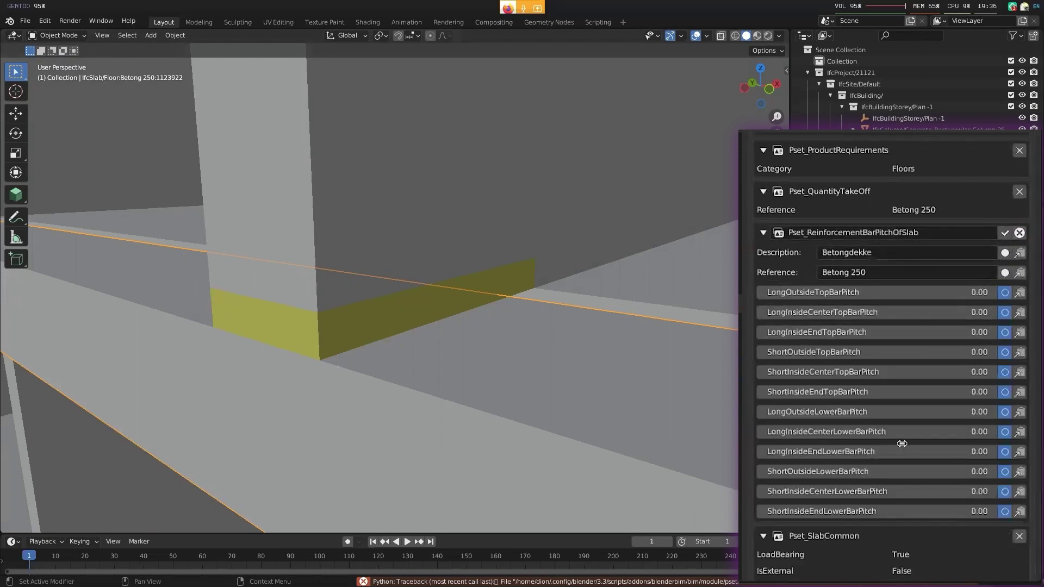
pyautogui.click(1019, 232)
pyautogui.scroll(-3, 951, 272)
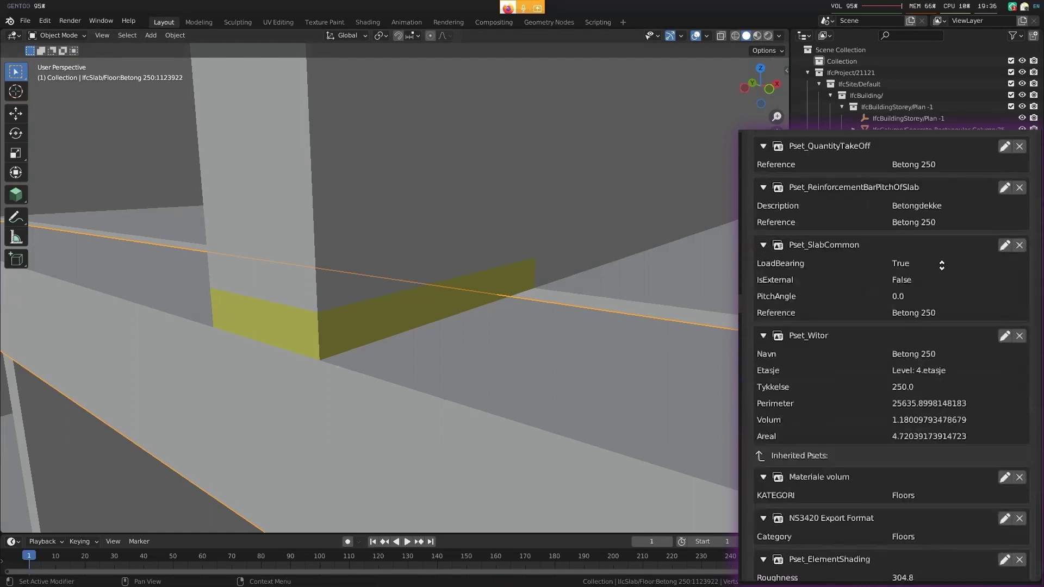
pyautogui.click(1005, 244)
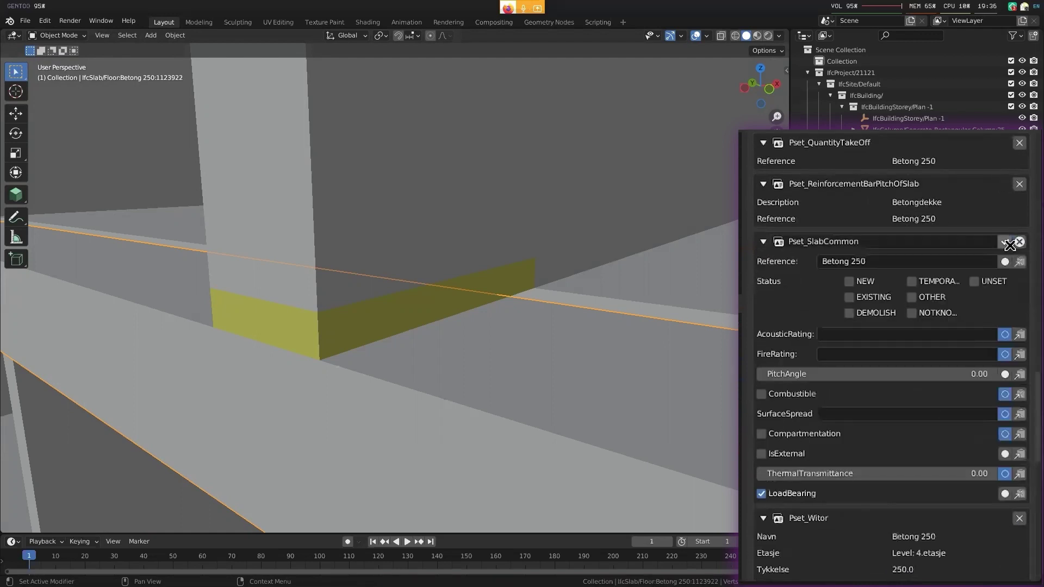
pyautogui.click(1019, 241)
# - Examine the Betong 250 slab's material layer set and its own and inherited property sets
pyautogui.scroll(20, 977, 239)
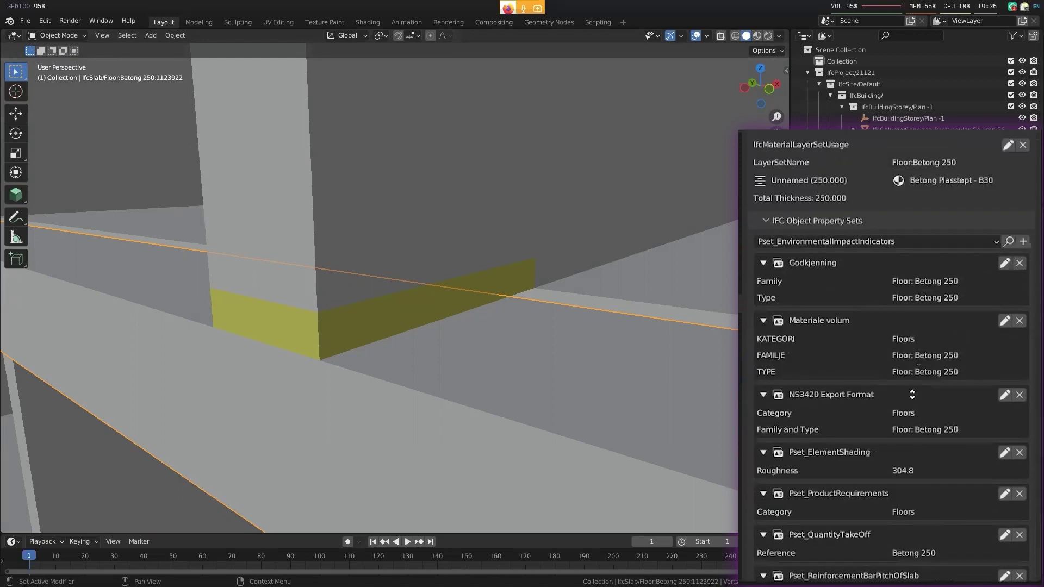
pyautogui.scroll(-18, 912, 395)
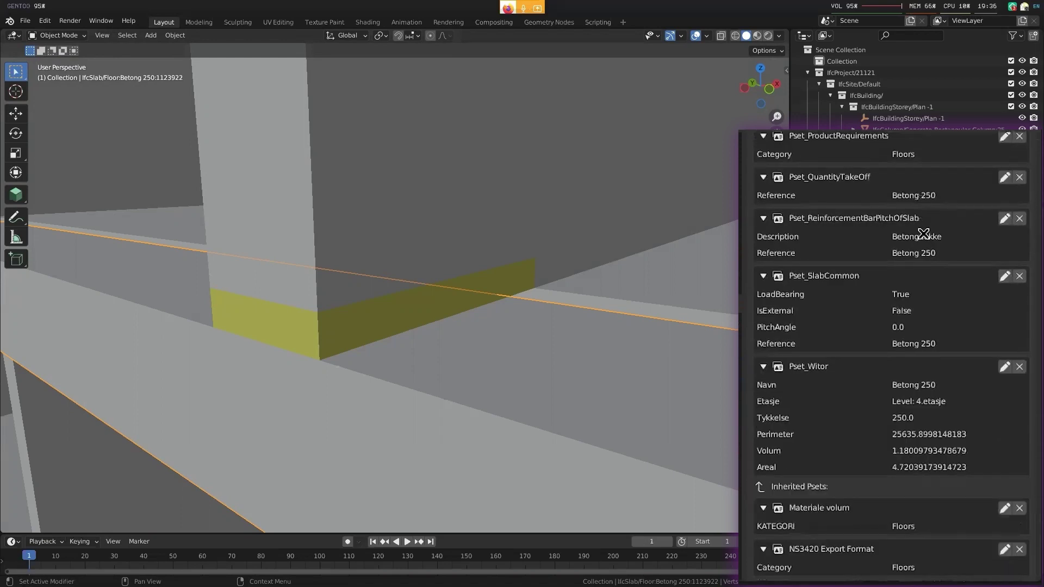
pyautogui.scroll(-7, 914, 368)
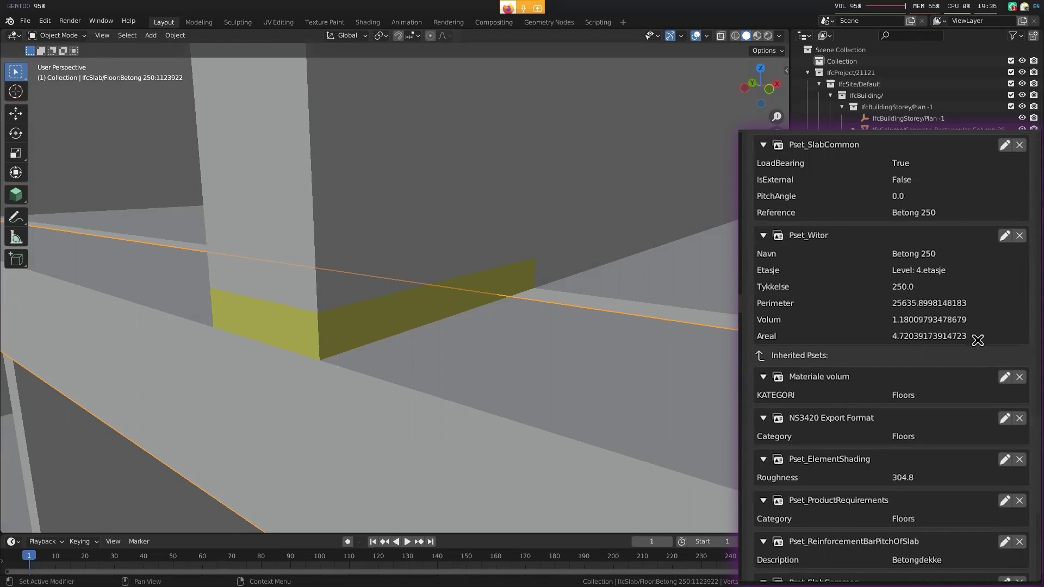
# - Inspect the editable fields of the Betong 250 slab's own Pset_Witor, cancelling the edit without saving
pyautogui.click(1005, 236)
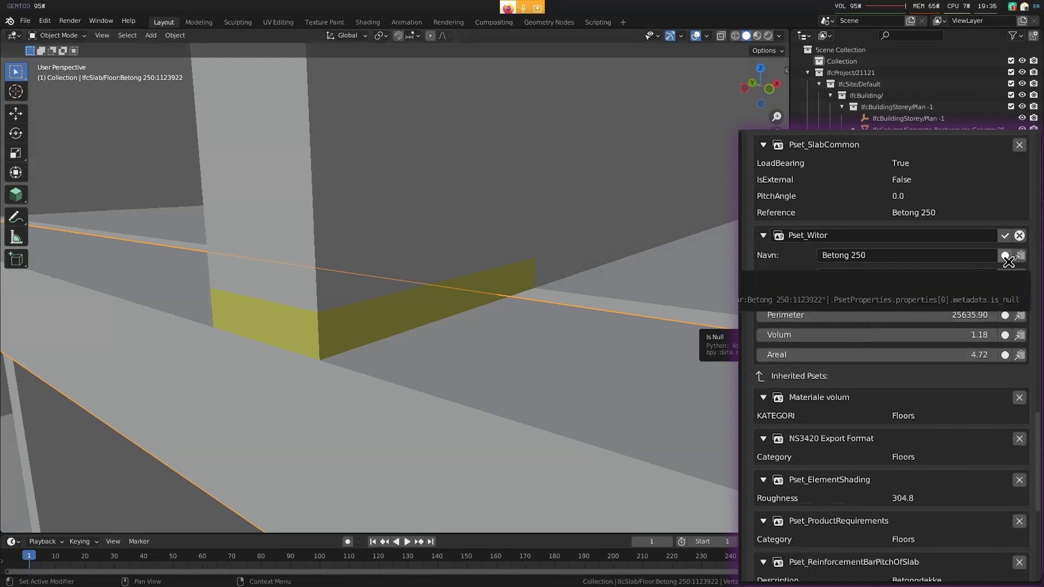
pyautogui.click(1020, 236)
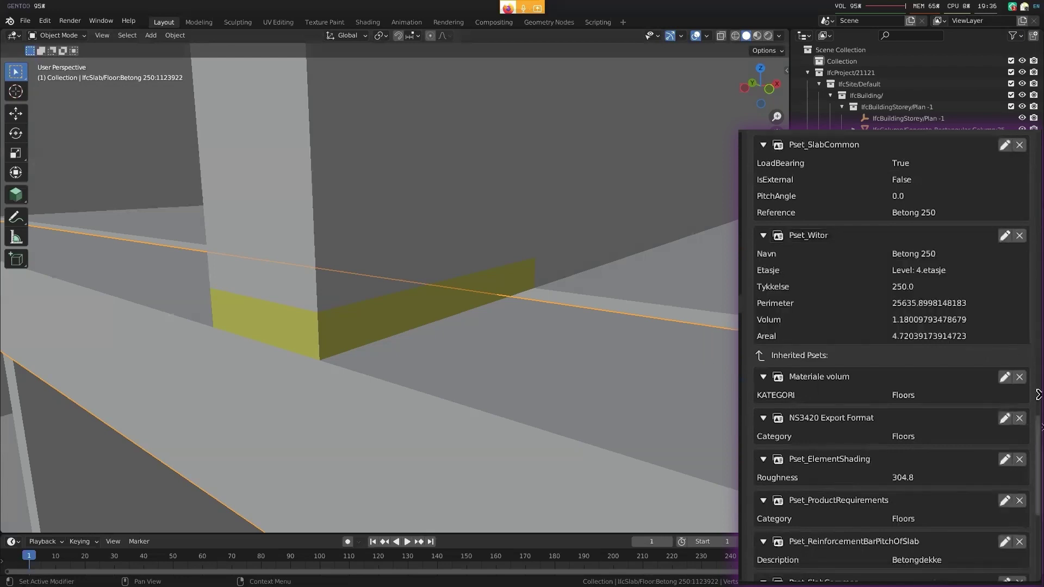
pyautogui.scroll(5, 1039, 394)
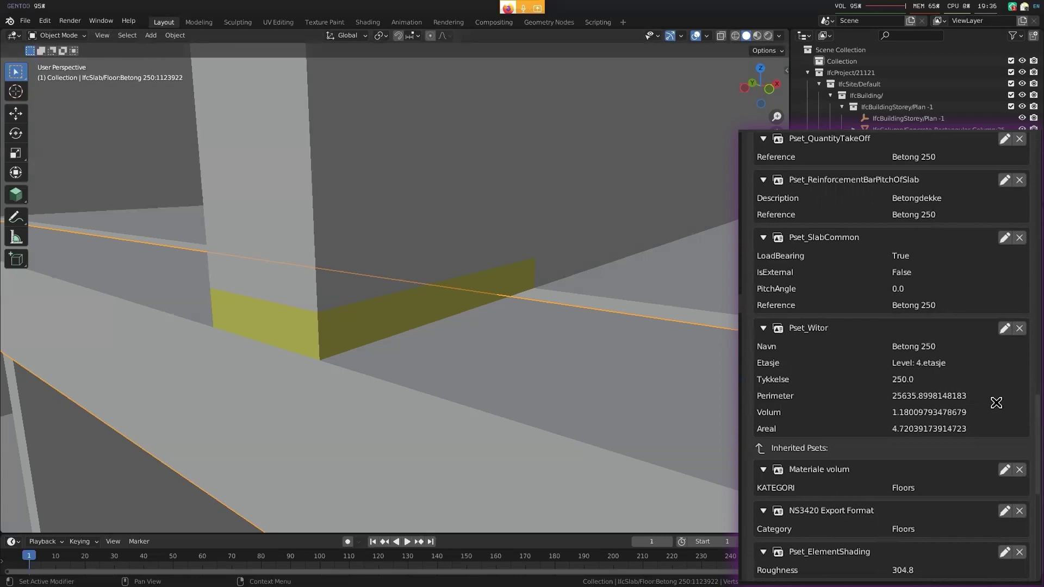
pyautogui.scroll(-2, 997, 402)
pyautogui.click(1004, 275)
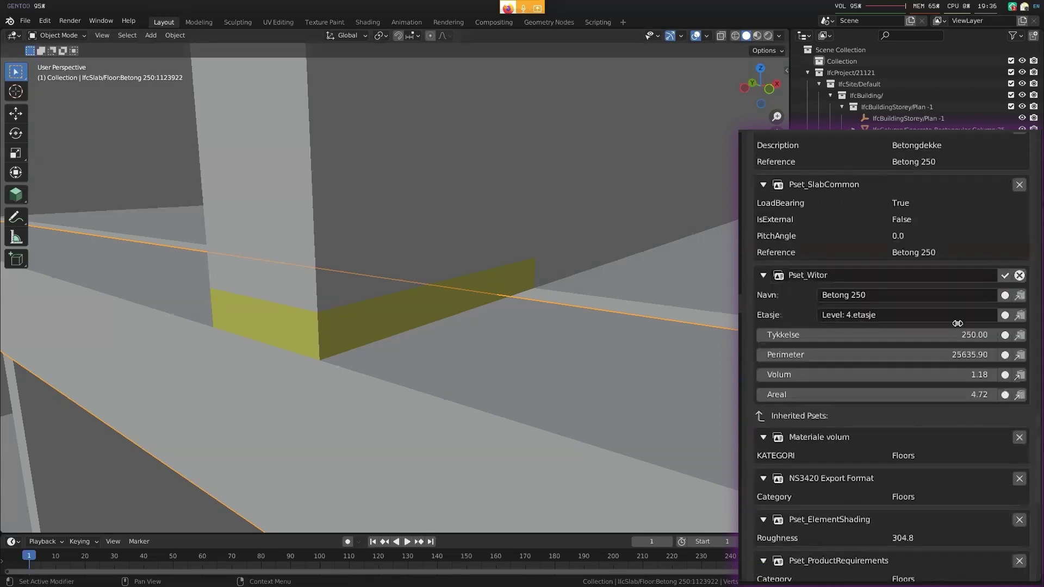
pyautogui.click(1019, 275)
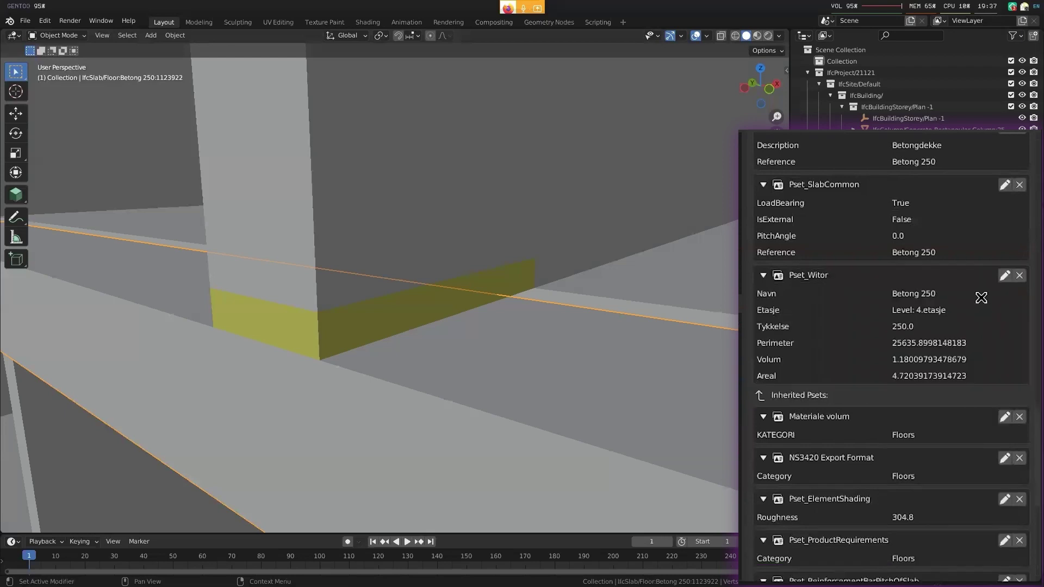